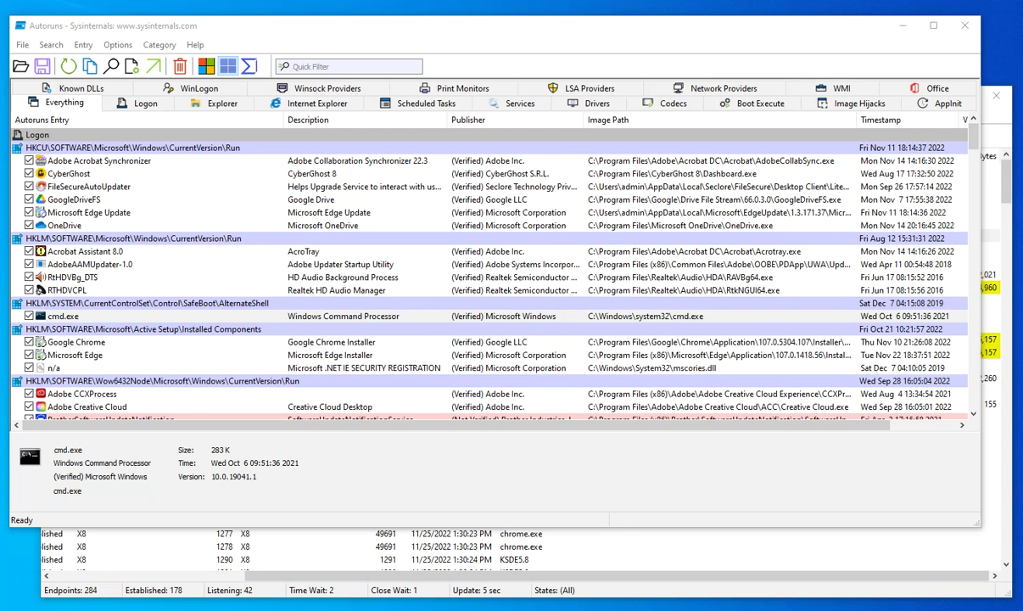
Look through the sysinternalsuite-old folder in Downloads down to the Autologon and Autoruns programs, and minimize the folder.
{"action": "left_click", "coordinate": [352, 27]}
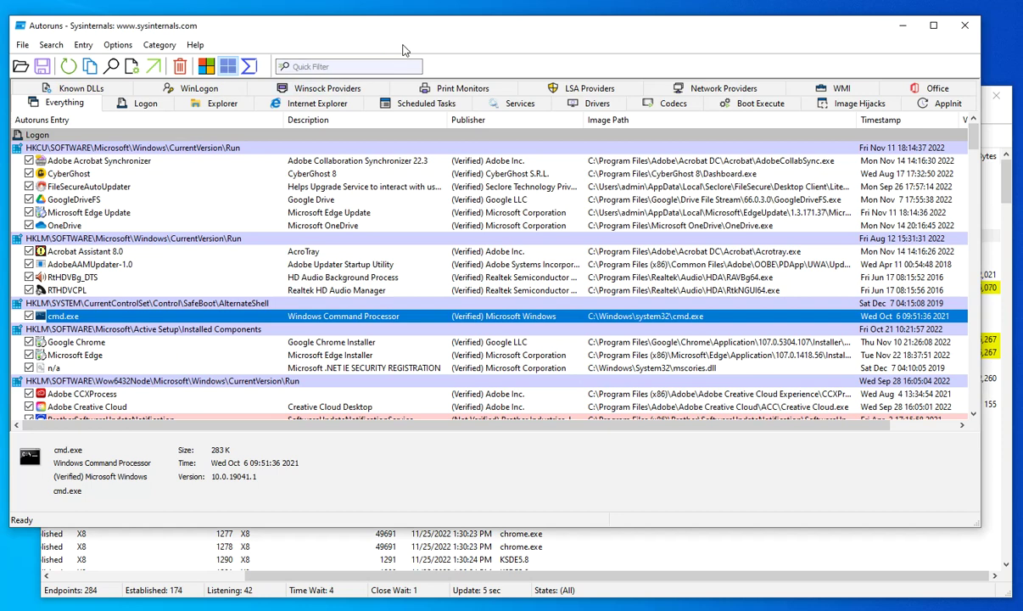
{"action": "left_click_drag", "start_coordinate": [426, 32], "coordinate": [433, 32]}
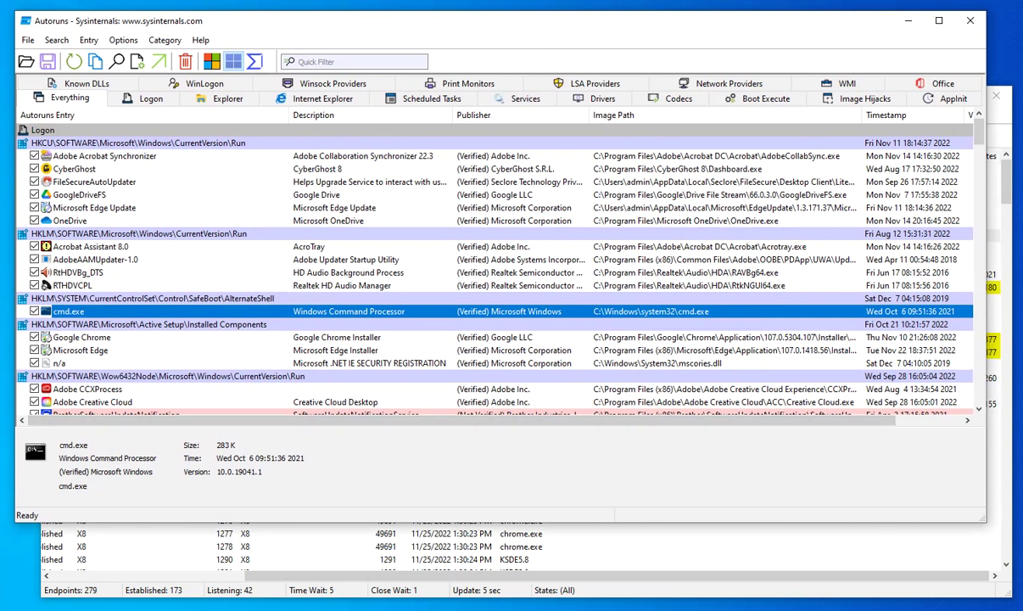
{"action": "left_click", "coordinate": [127, 599]}
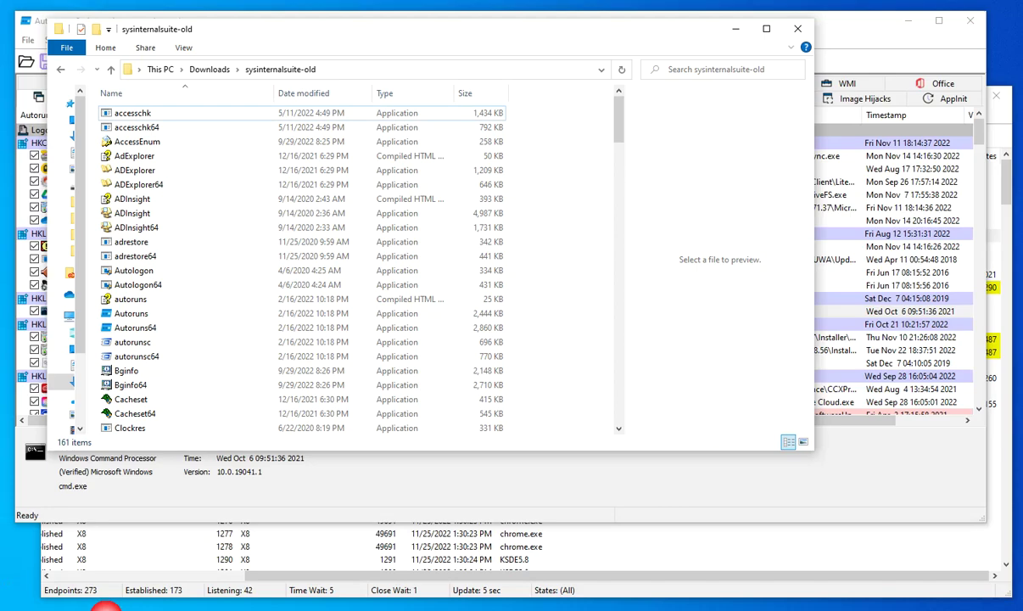
{"action": "left_click_drag", "start_coordinate": [302, 51], "coordinate": [345, 63]}
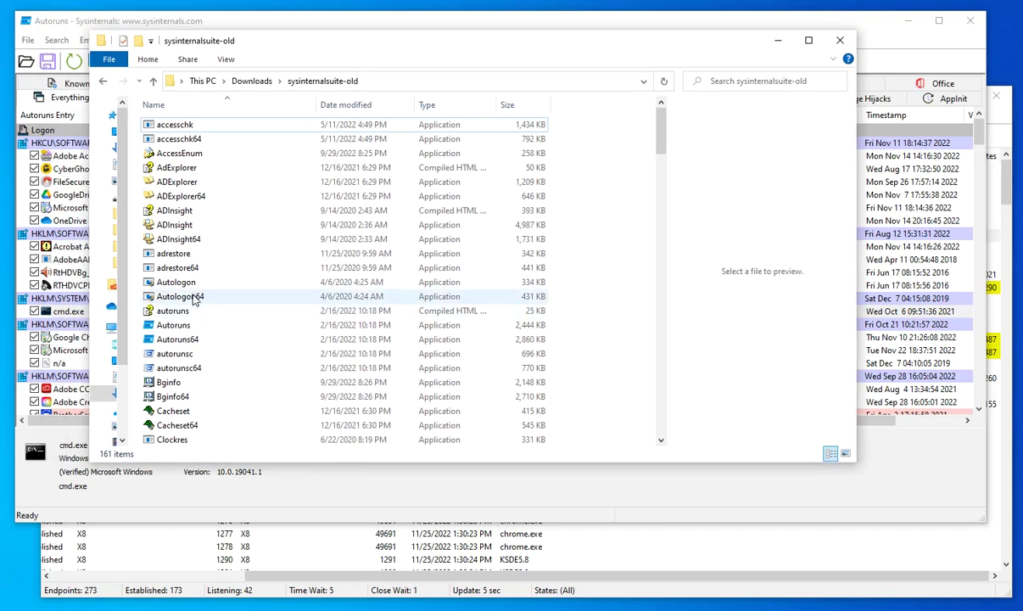
{"action": "scroll", "coordinate": [273, 315], "scroll_direction": "down", "scroll_amount": 2}
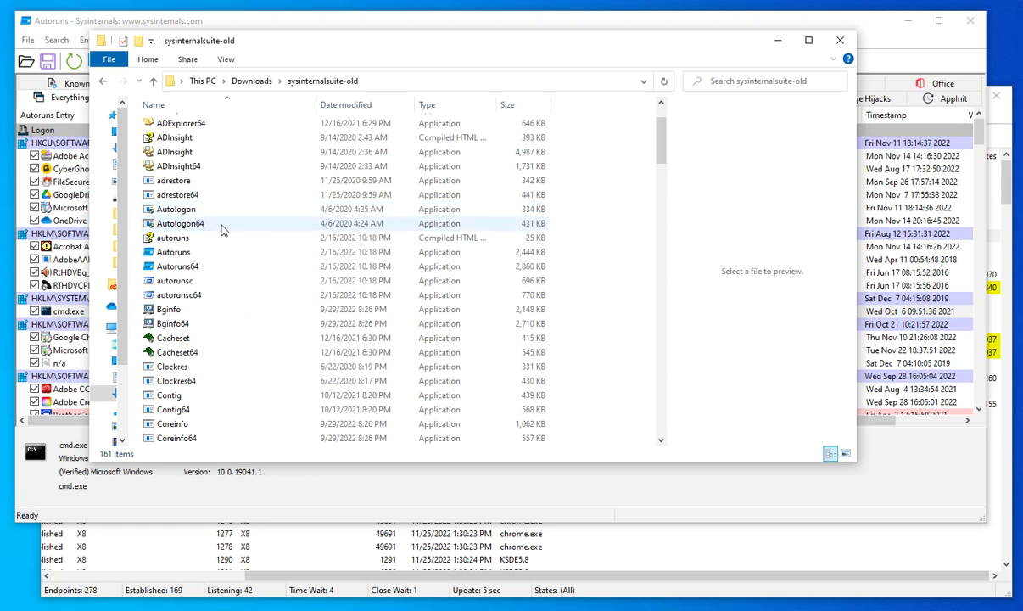
{"action": "mouse_move", "coordinate": [203, 231]}
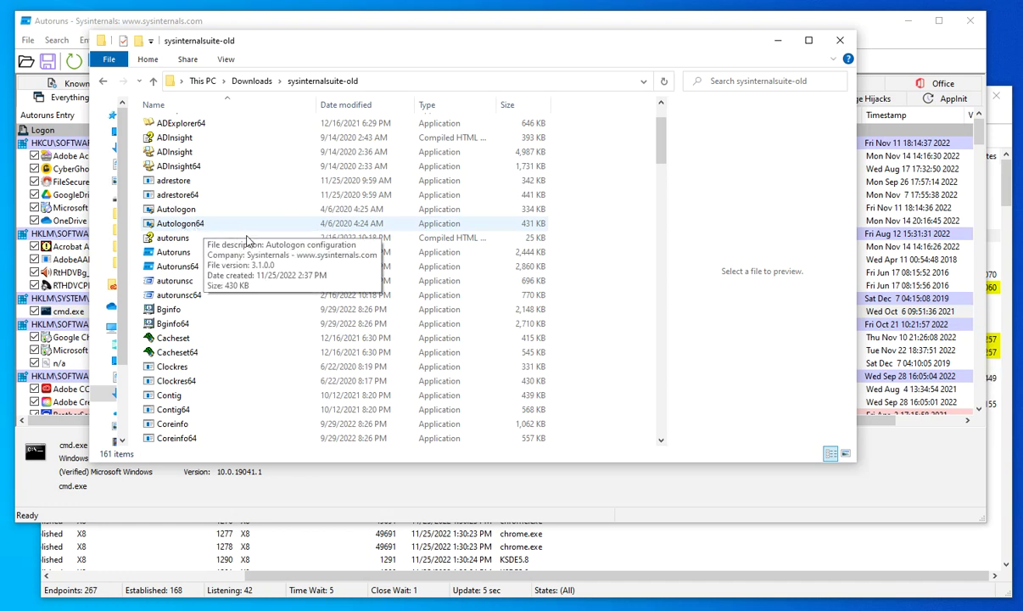
{"action": "mouse_move", "coordinate": [238, 237]}
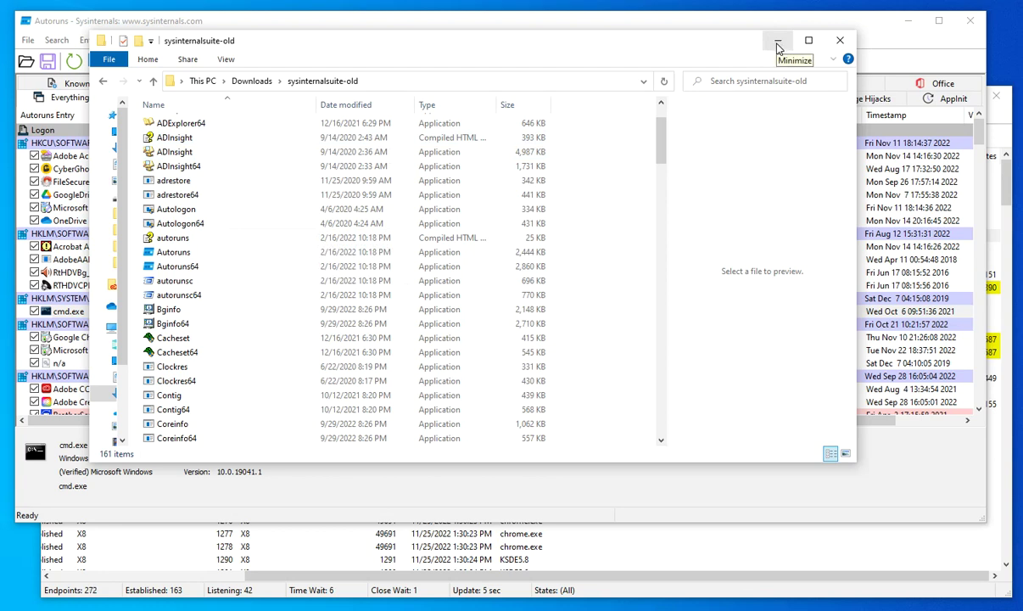
{"action": "left_click", "coordinate": [777, 41]}
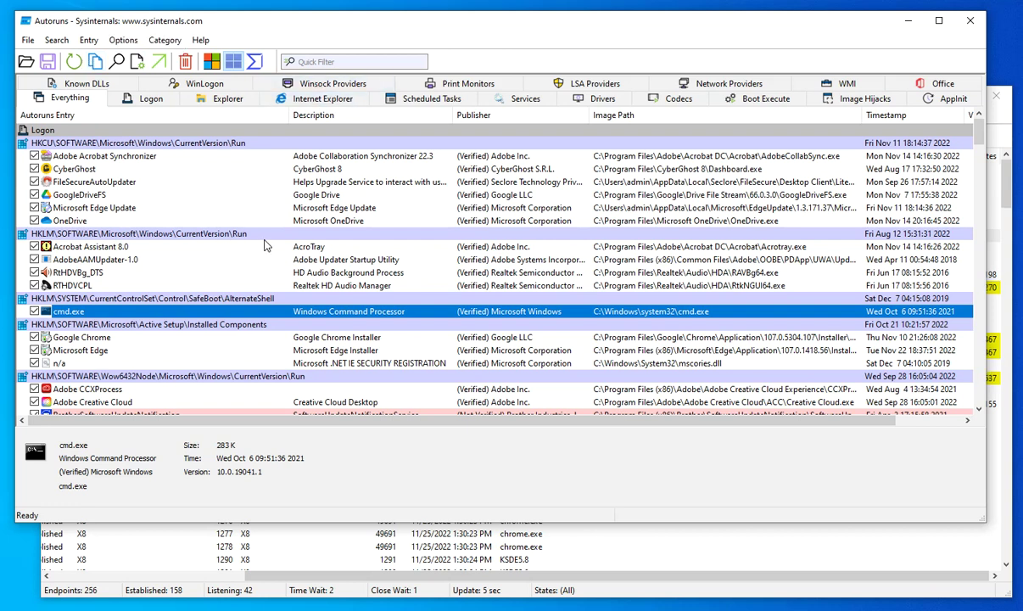
Hide the Microsoft entries in the complete list of autostart entries.
{"action": "left_click", "coordinate": [213, 64]}
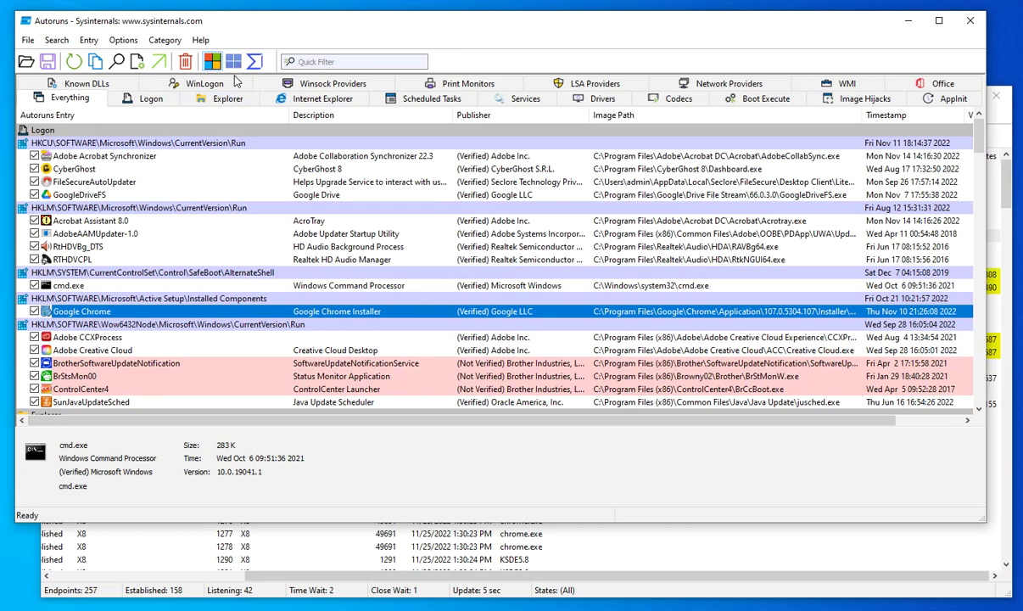
{"action": "mouse_move", "coordinate": [354, 20]}
{"action": "left_mouse_down"}
{"action": "mouse_move", "coordinate": [389, 29]}
{"action": "mouse_move", "coordinate": [355, 24]}
{"action": "left_mouse_up"}
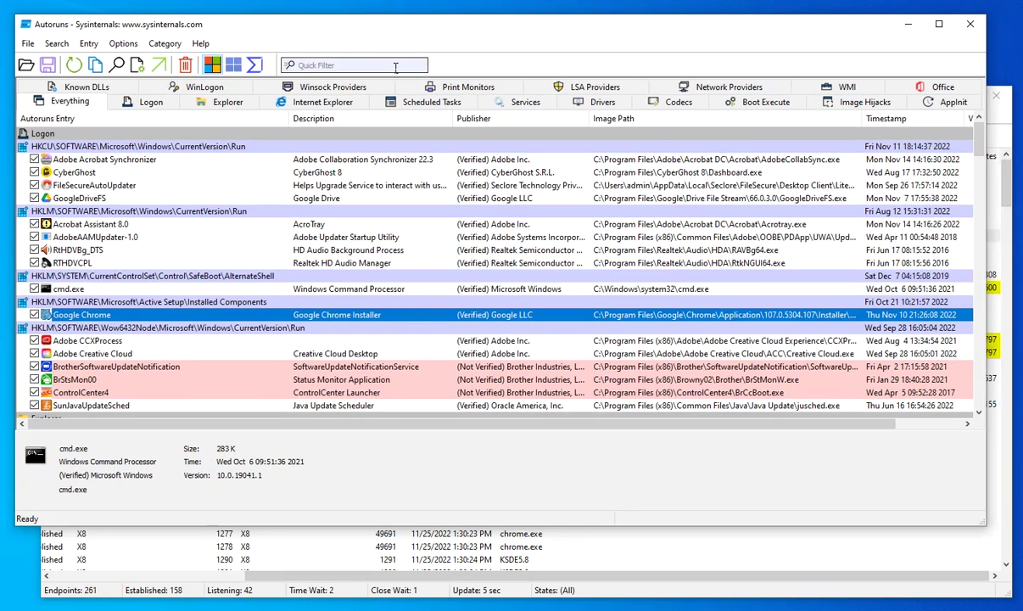
{"action": "left_click", "coordinate": [213, 68]}
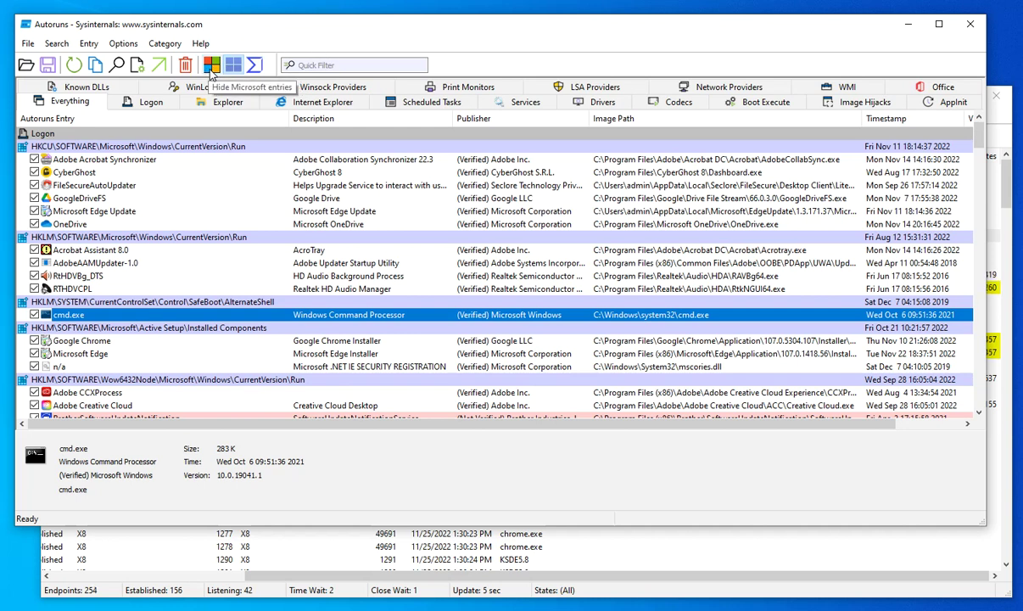
{"action": "left_click", "coordinate": [211, 74]}
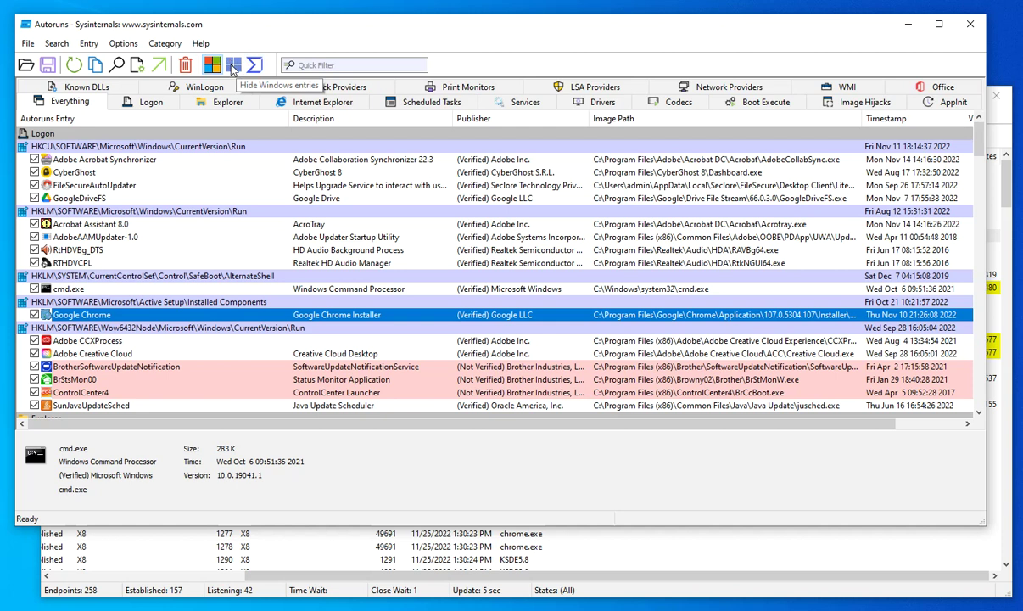
{"action": "left_click", "coordinate": [218, 61]}
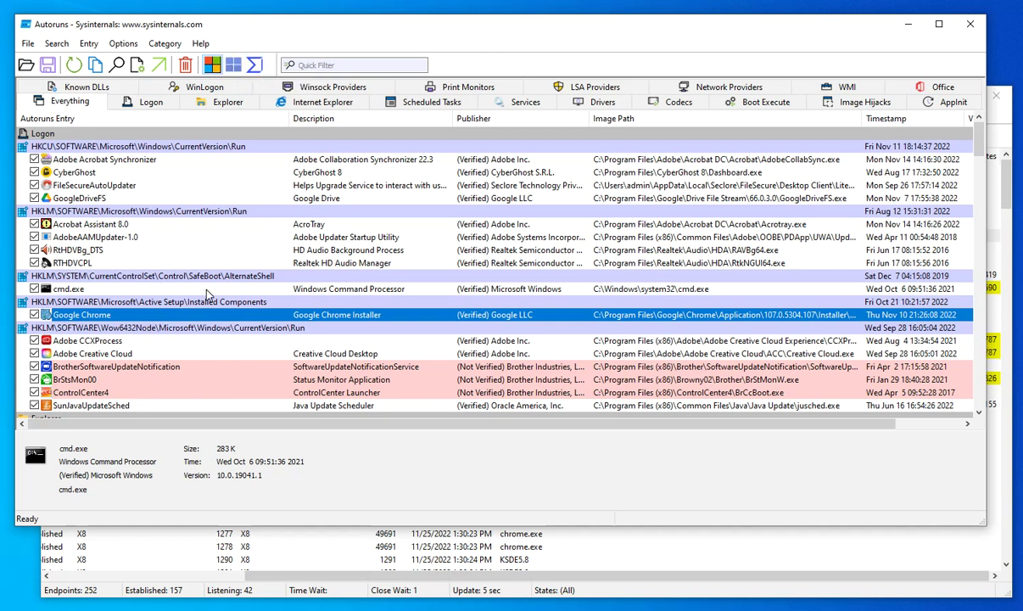
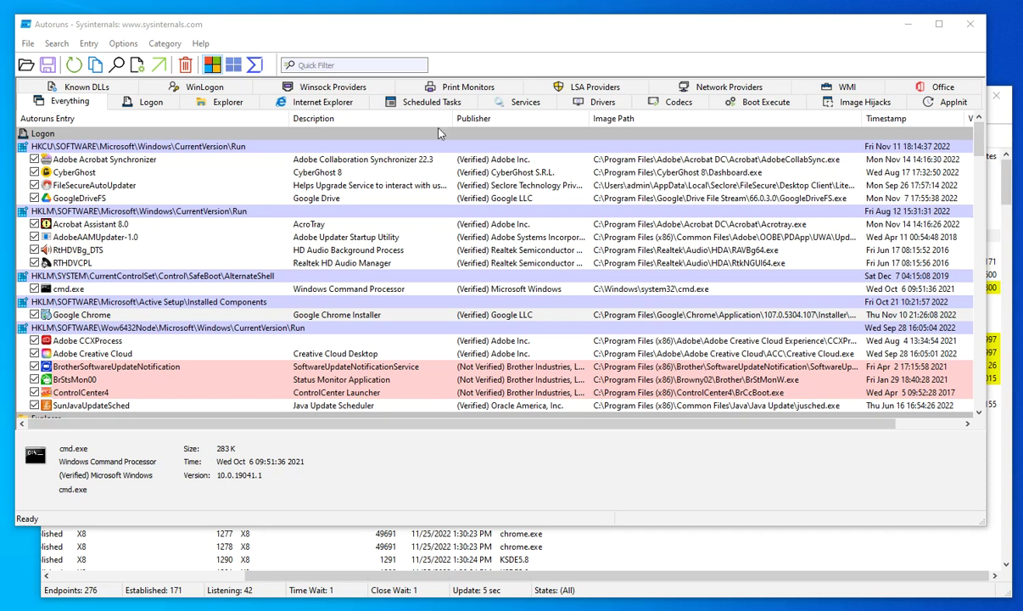
Show the Microsoft entries again with only the Windows entries hidden, and review the complete autostart list.
{"action": "left_click", "coordinate": [189, 264]}
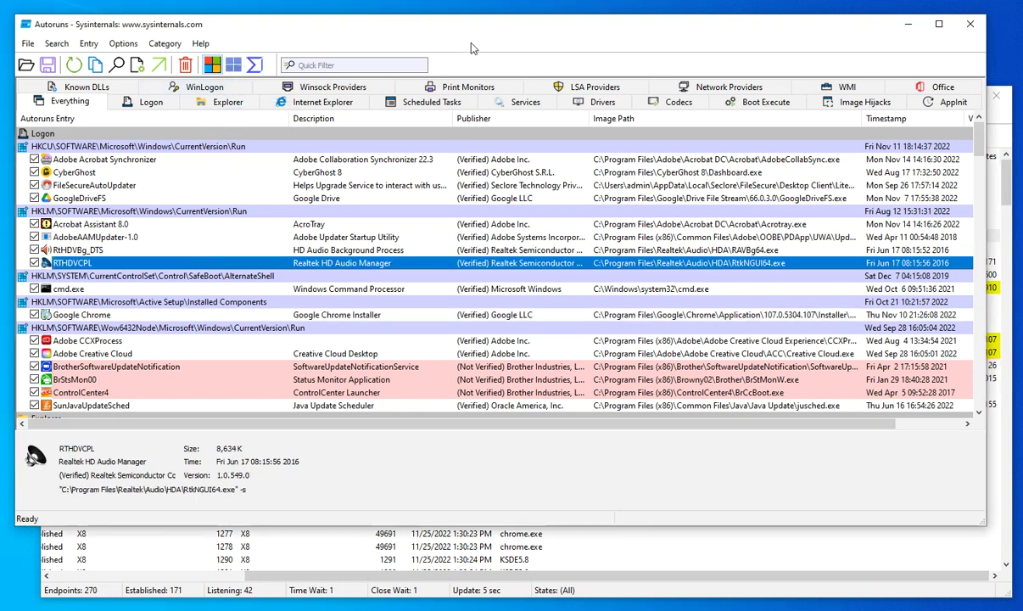
{"action": "left_click_drag", "start_coordinate": [477, 39], "coordinate": [506, 39]}
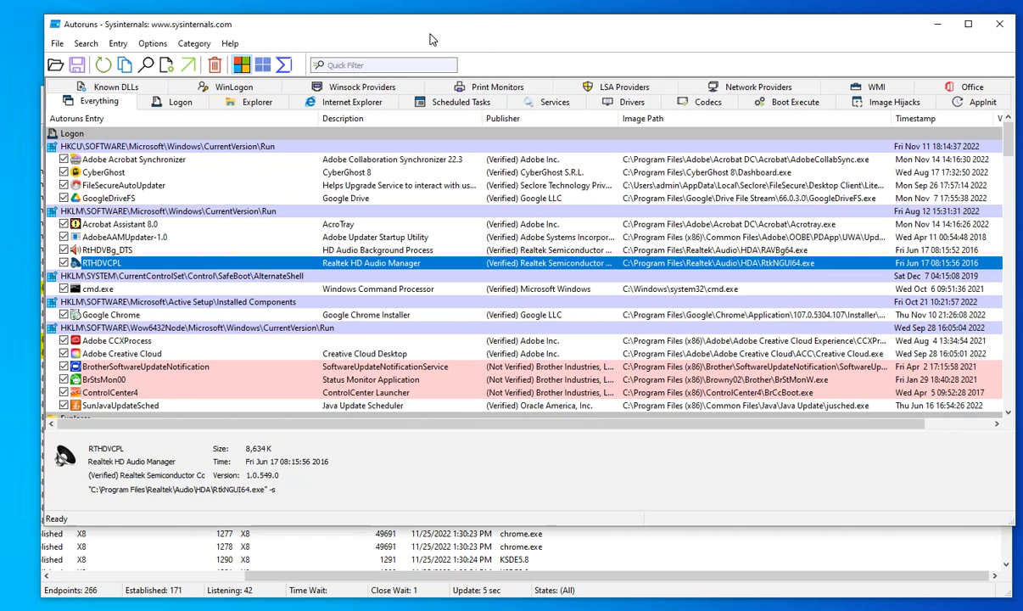
{"action": "left_click", "coordinate": [240, 69]}
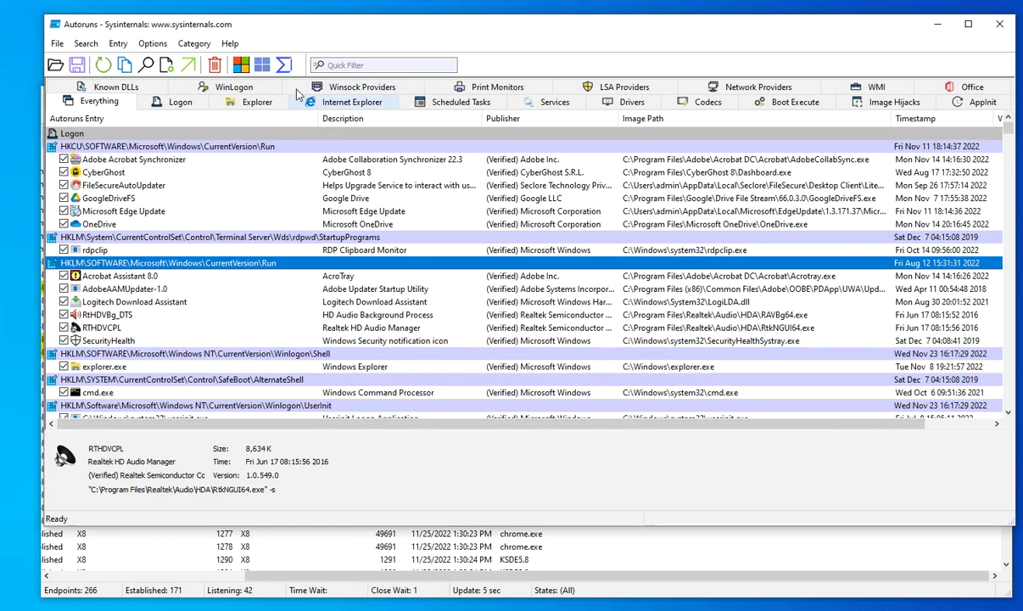
{"action": "left_click", "coordinate": [262, 65]}
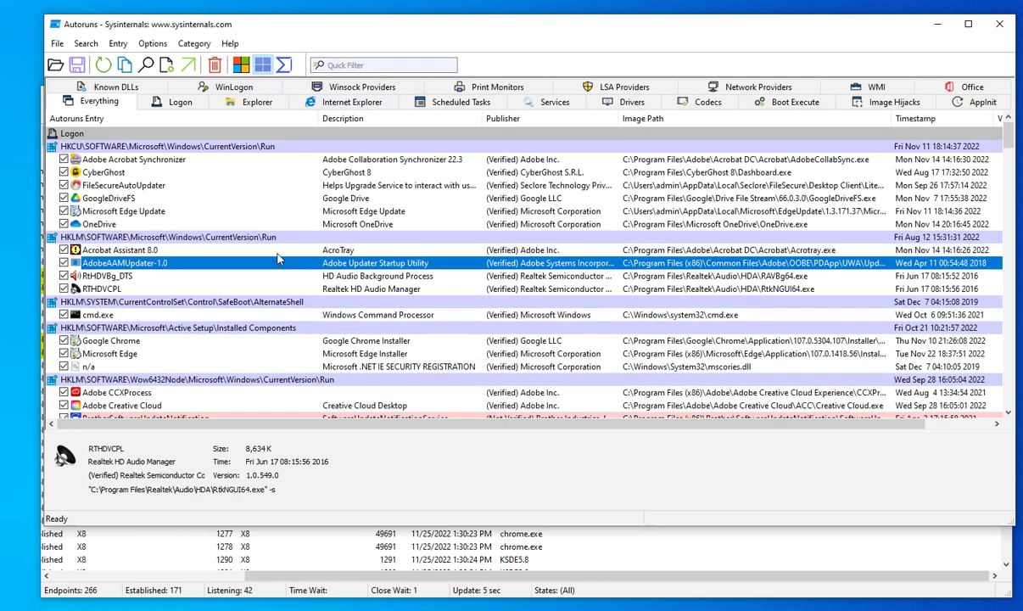
{"action": "scroll", "coordinate": [285, 280], "scroll_direction": "down", "scroll_amount": 4}
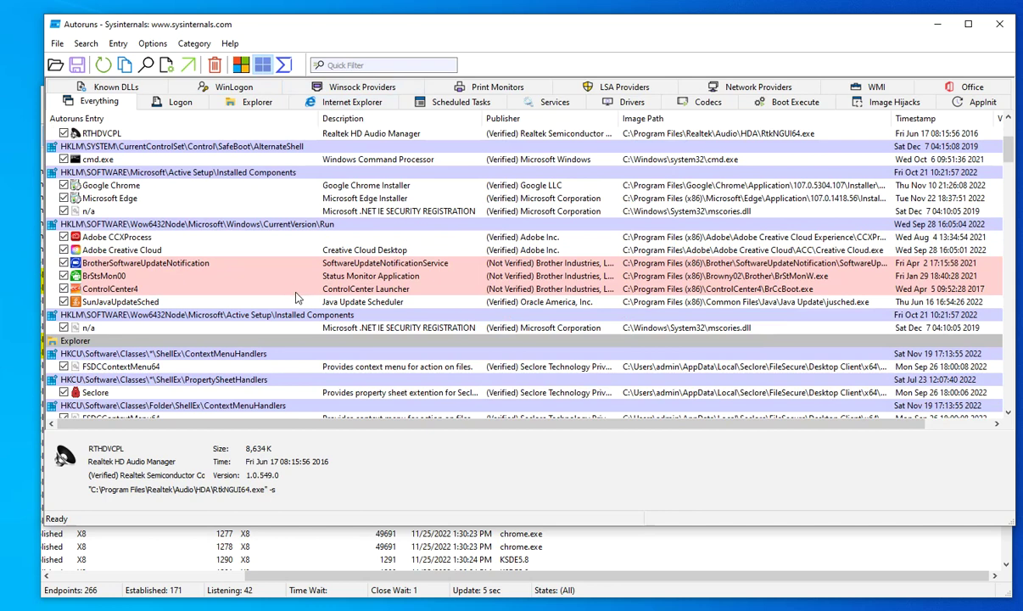
{"action": "scroll", "coordinate": [284, 273], "scroll_direction": "down", "scroll_amount": 2}
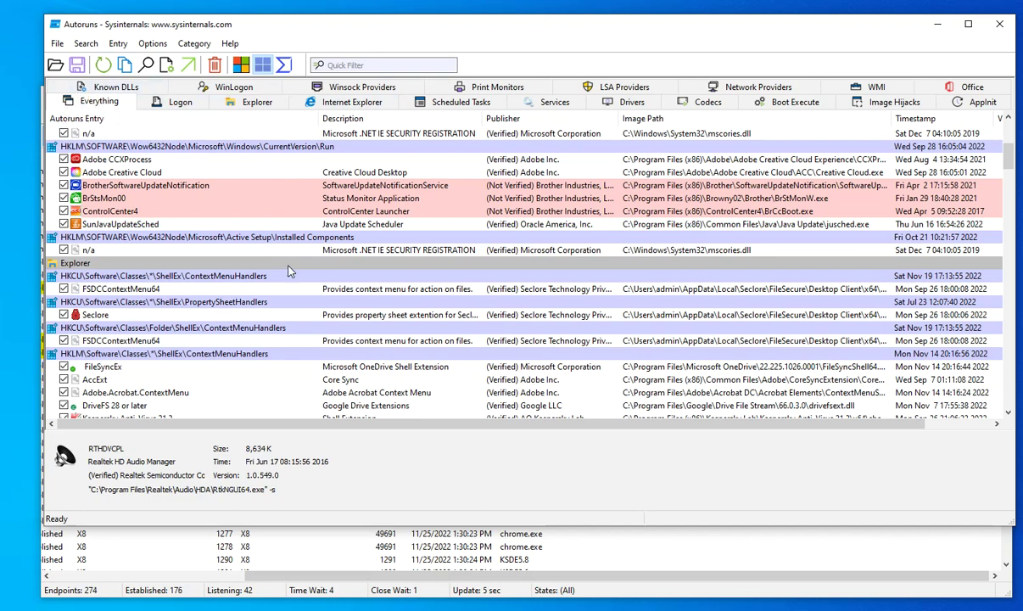
{"action": "scroll", "coordinate": [270, 280], "scroll_direction": "down", "scroll_amount": 6}
{"action": "scroll", "coordinate": [282, 308], "scroll_direction": "up", "scroll_amount": 15}
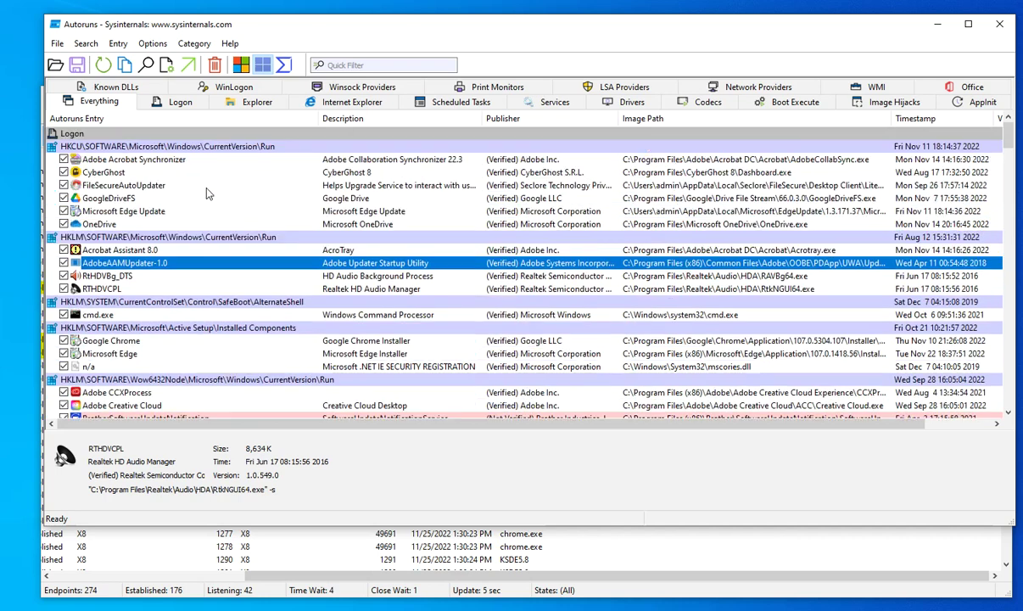
Examine the autostart entries in the Logon and Explorer categories.
{"action": "left_click", "coordinate": [163, 101]}
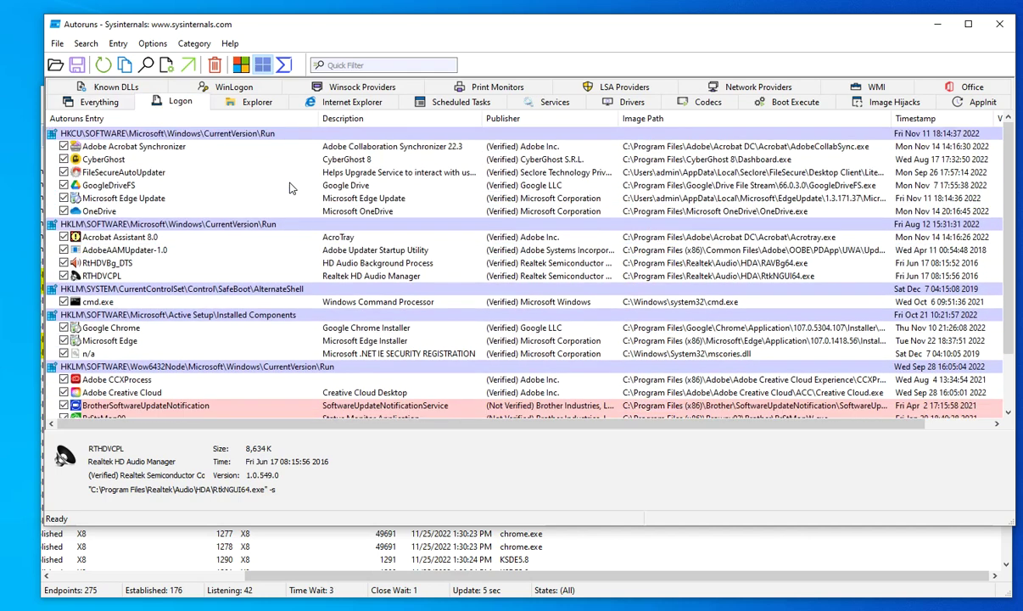
{"action": "scroll", "coordinate": [222, 210], "scroll_direction": "down", "scroll_amount": 2}
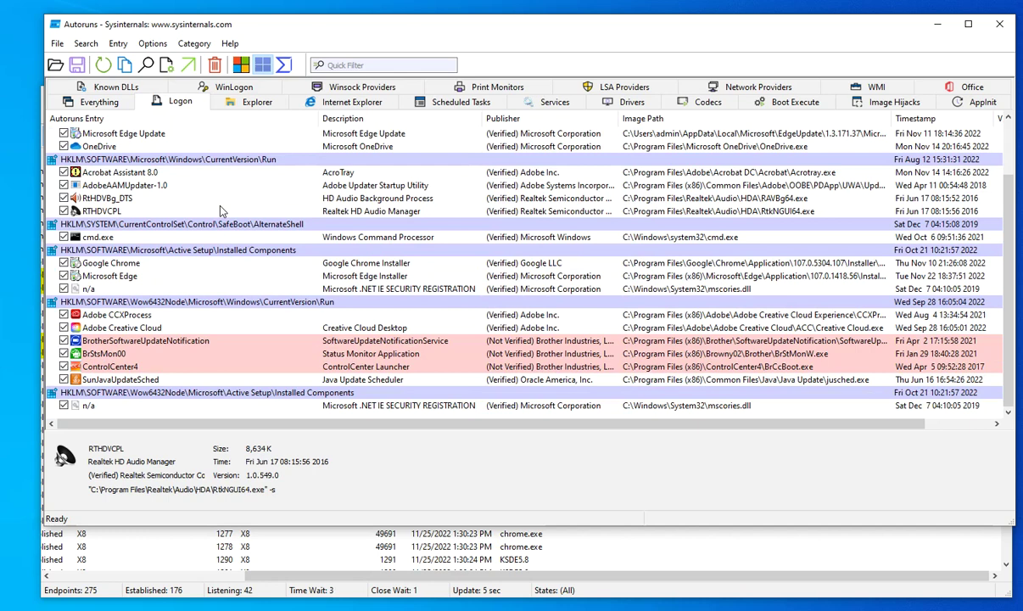
{"action": "scroll", "coordinate": [219, 236], "scroll_direction": "up", "scroll_amount": 2}
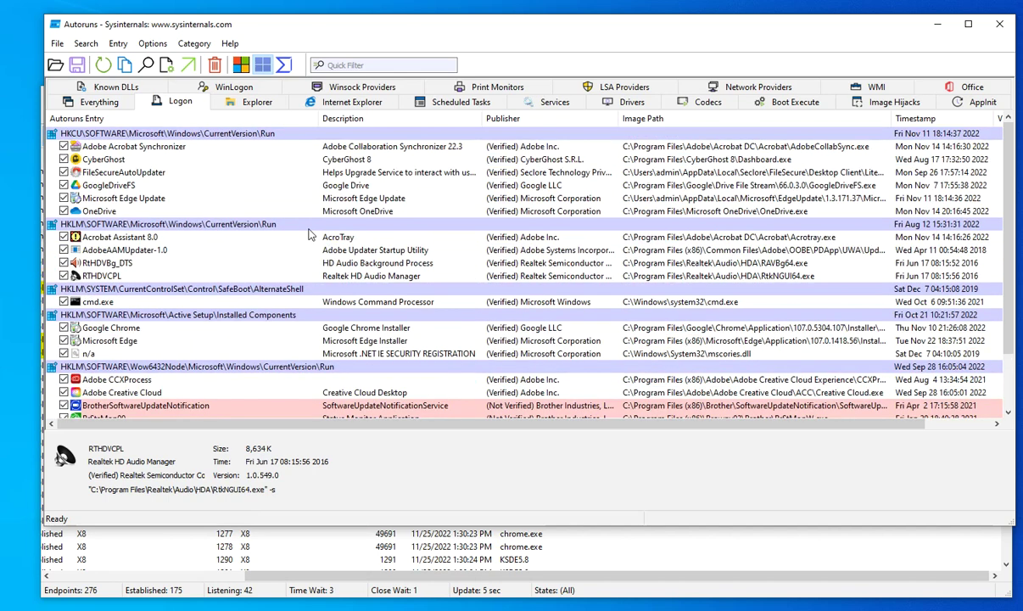
{"action": "left_click", "coordinate": [255, 102]}
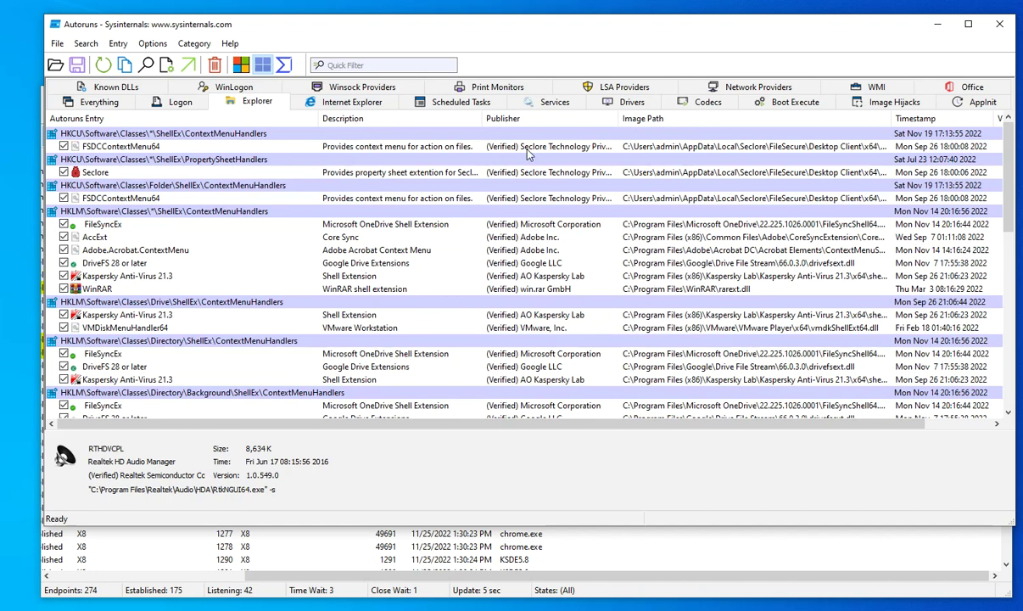
Try to inspect the Adobe Acrobat Update Task among the scheduled tasks in Process Explorer, and return to Autoruns.
{"action": "left_click", "coordinate": [472, 104]}
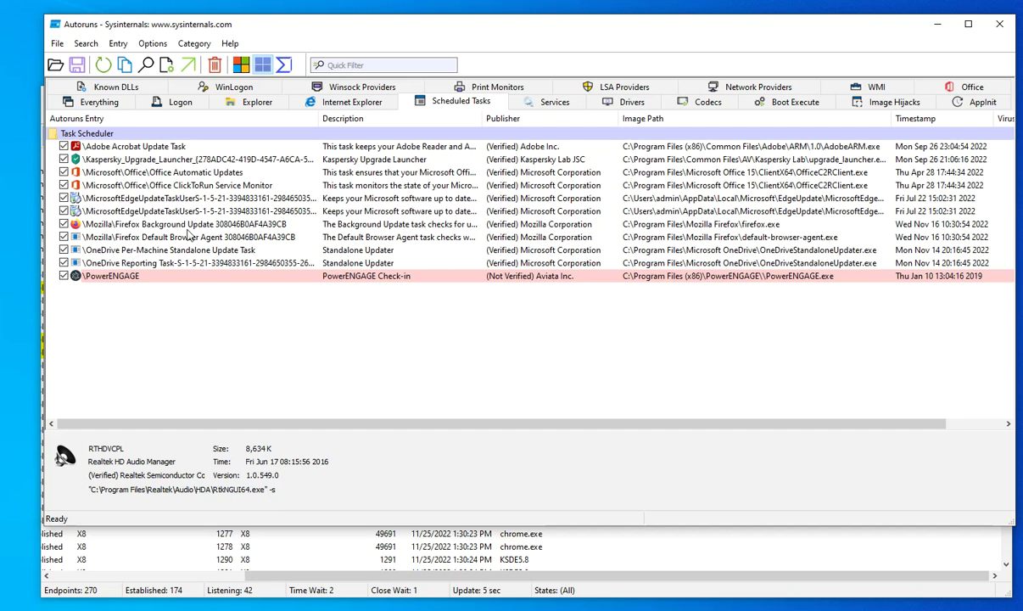
{"action": "left_click", "coordinate": [153, 147]}
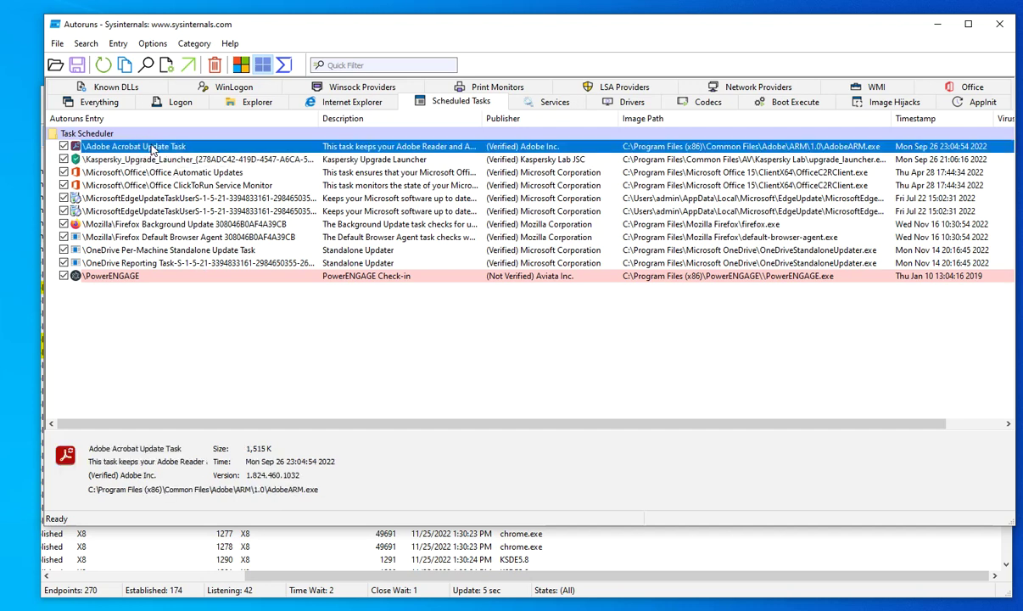
{"action": "right_click", "coordinate": [152, 146]}
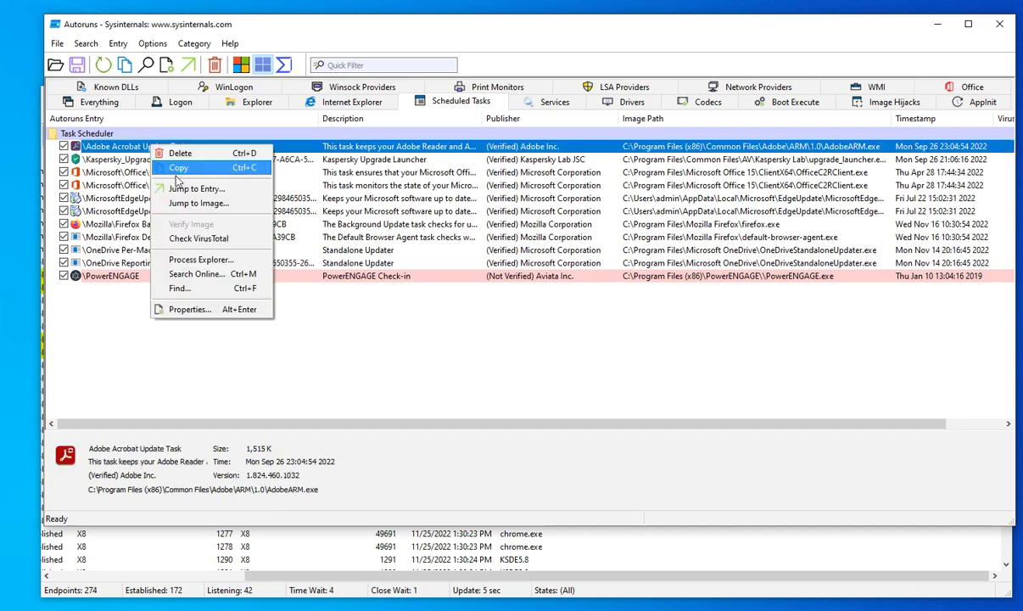
{"action": "left_click", "coordinate": [202, 262]}
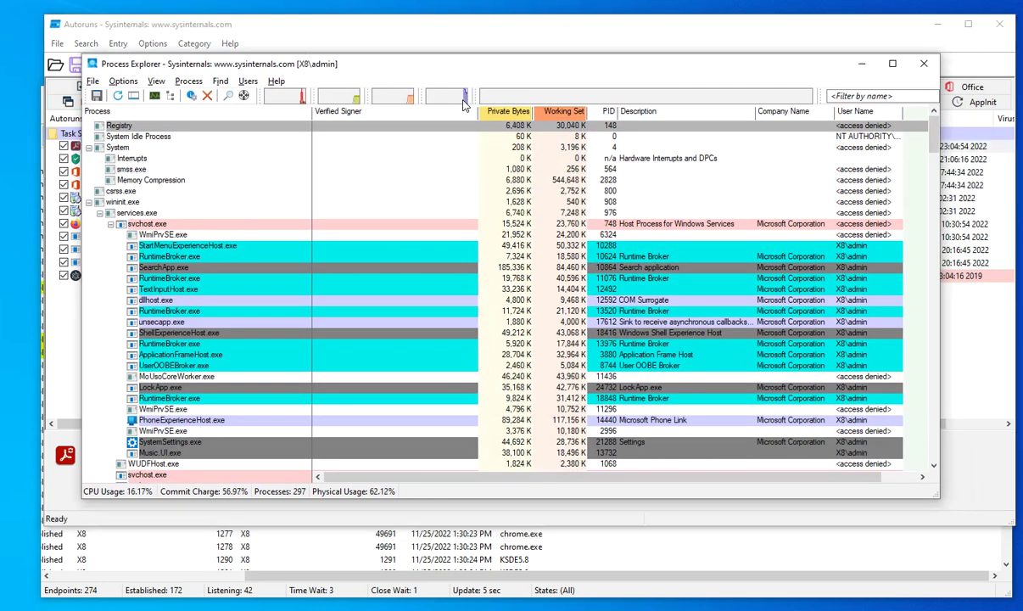
{"action": "mouse_move", "coordinate": [464, 103]}
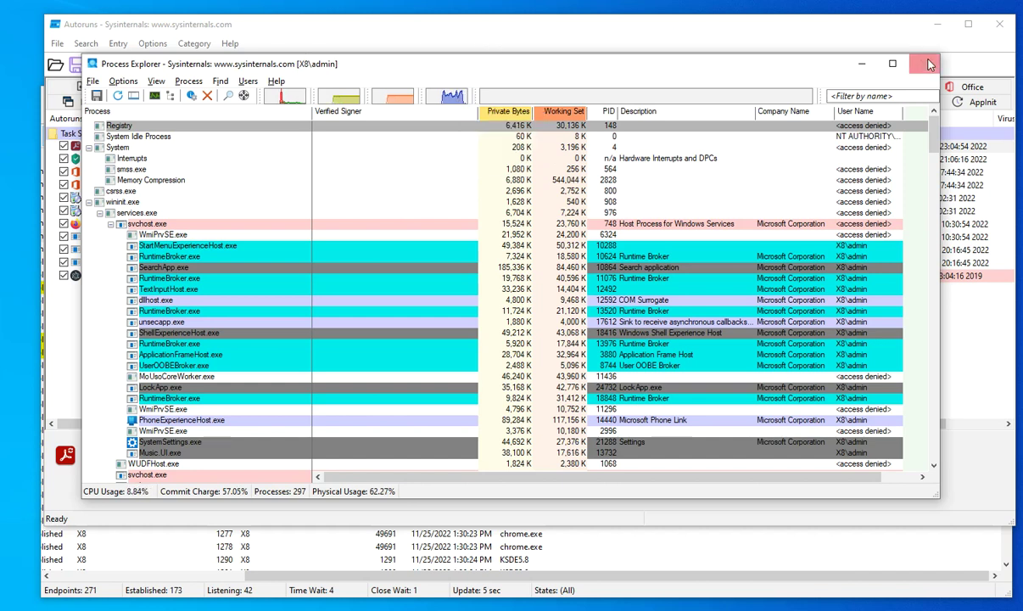
{"action": "left_click", "coordinate": [862, 64]}
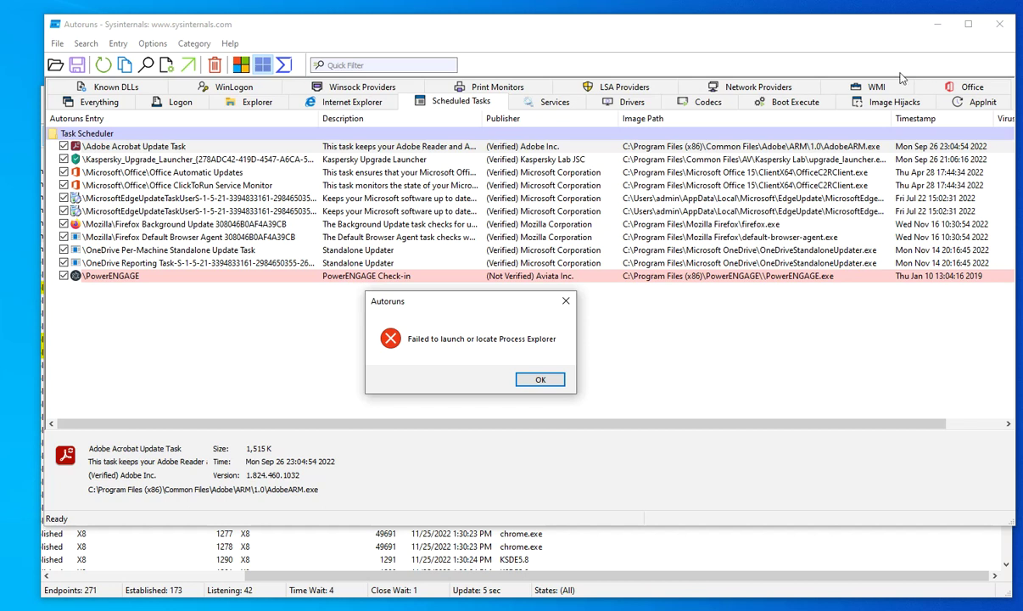
{"action": "left_click", "coordinate": [540, 379]}
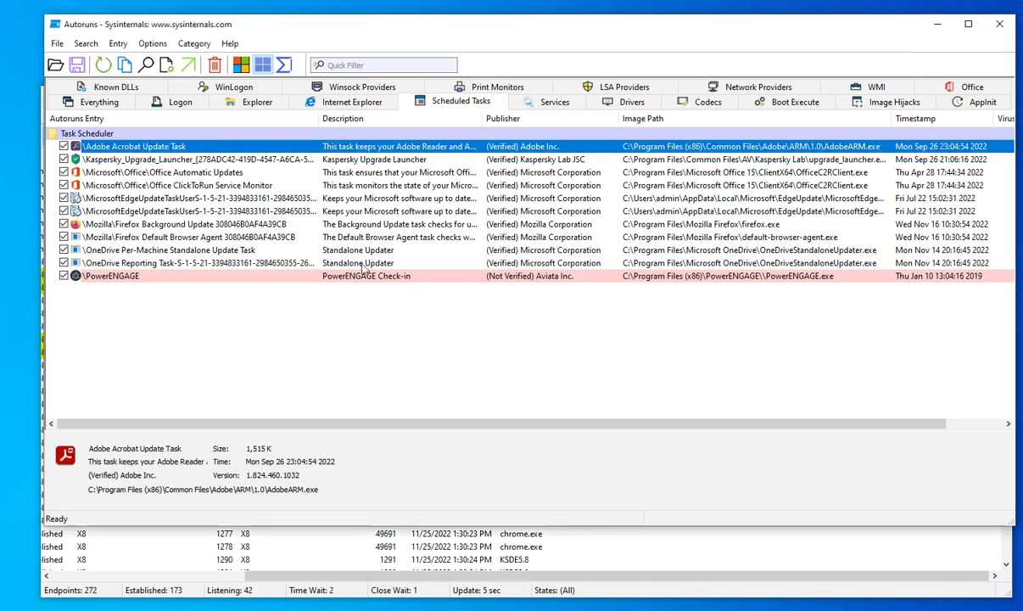
Return to the complete autostart list and hide its Microsoft entries to review the third-party ones.
{"action": "left_click", "coordinate": [95, 103]}
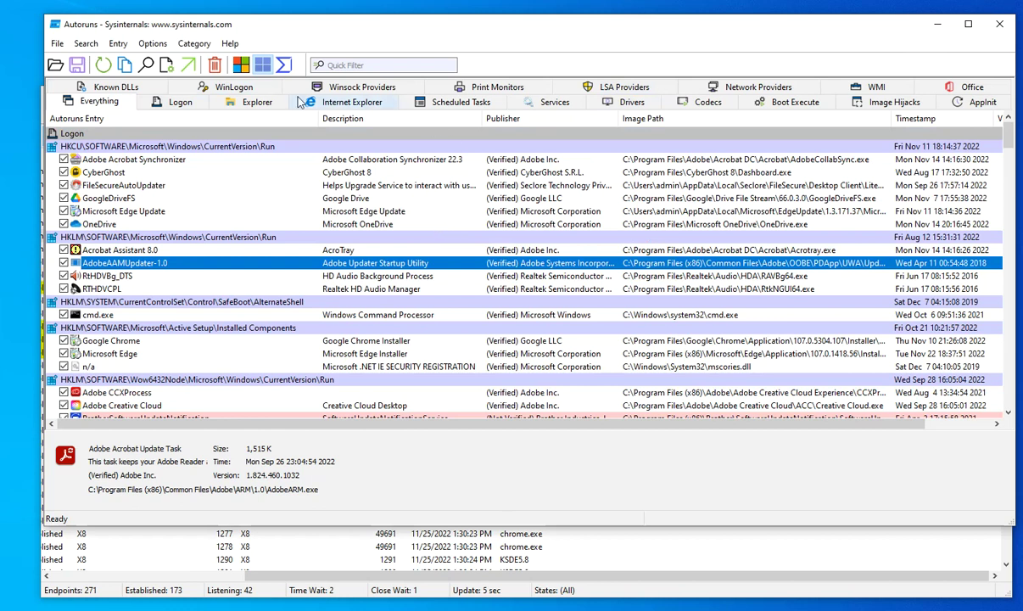
{"action": "left_click", "coordinate": [241, 66]}
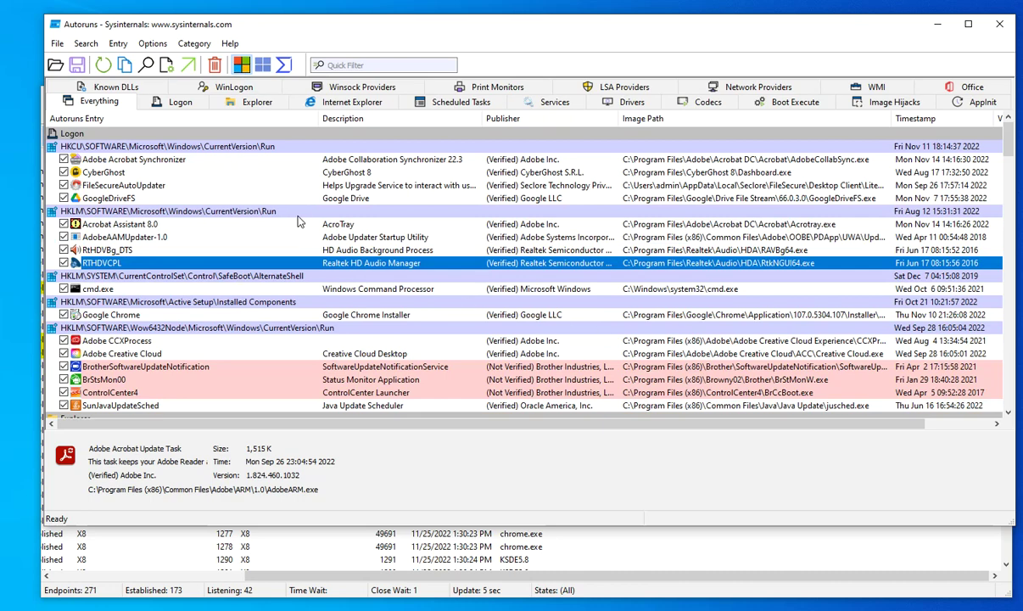
{"action": "scroll", "coordinate": [255, 238], "scroll_direction": "down", "scroll_amount": 9}
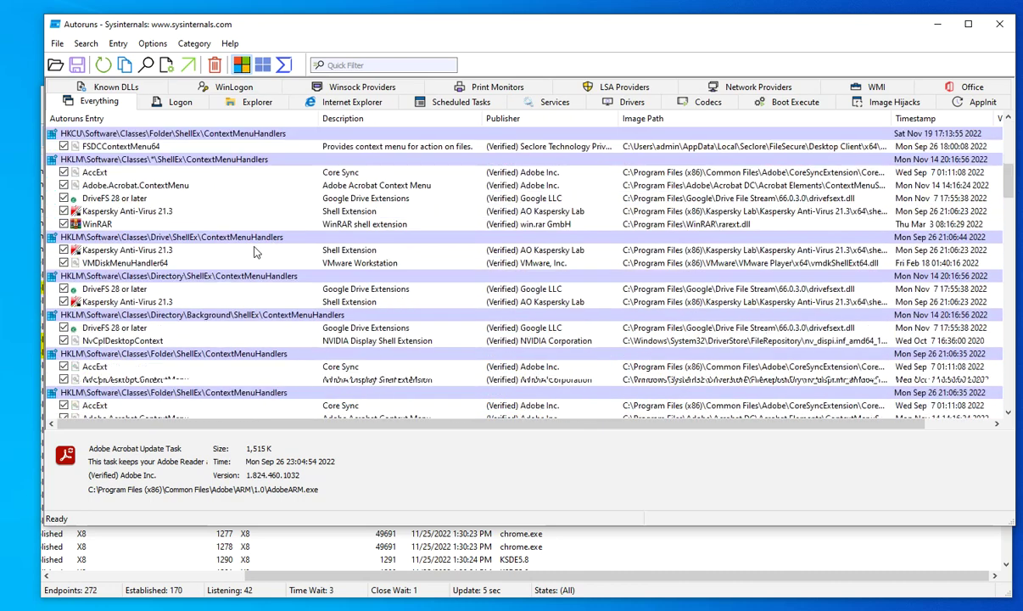
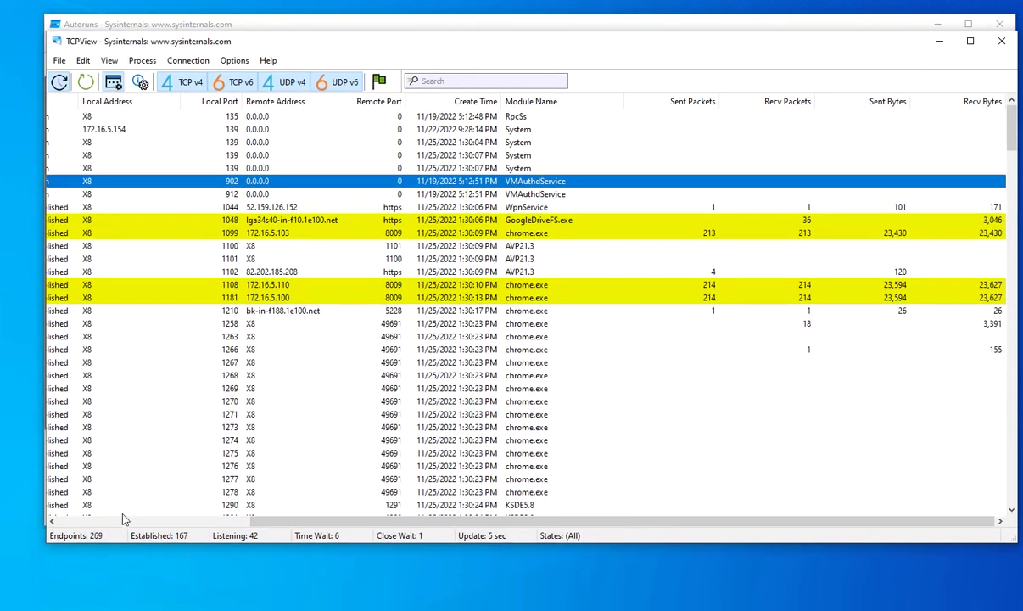
Show TCPView's connection list from its Process Name column, and open a Command Prompt window.
{"action": "left_click", "coordinate": [118, 523]}
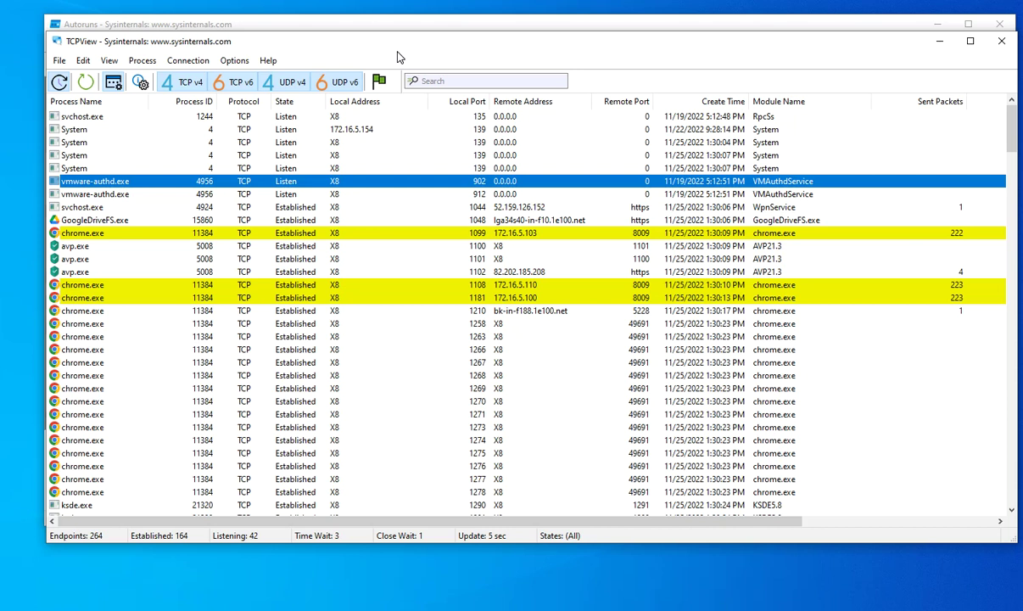
{"action": "left_click_drag", "start_coordinate": [332, 49], "coordinate": [303, 37]}
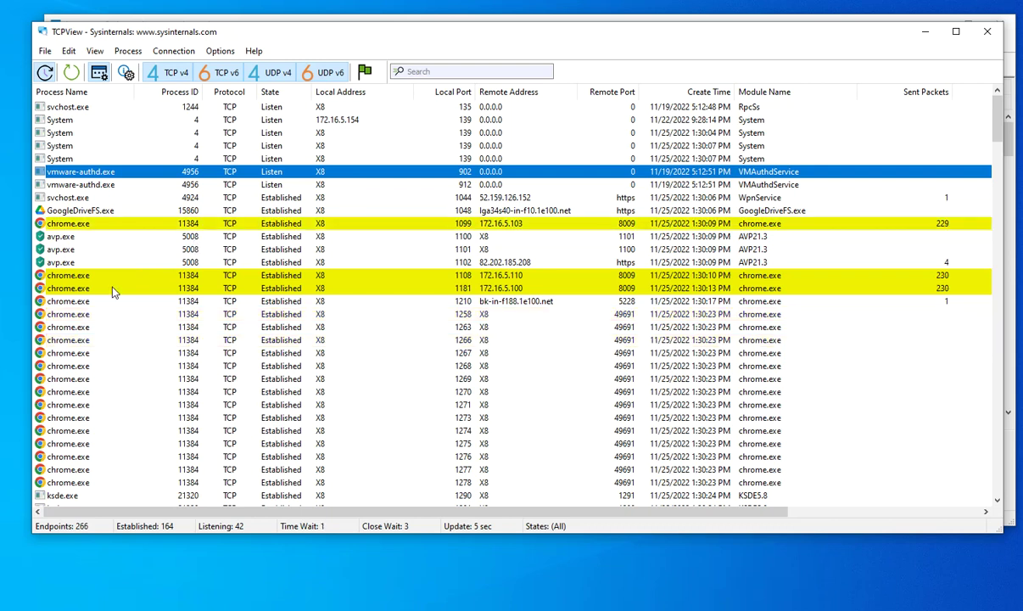
{"action": "key", "text": "super"}
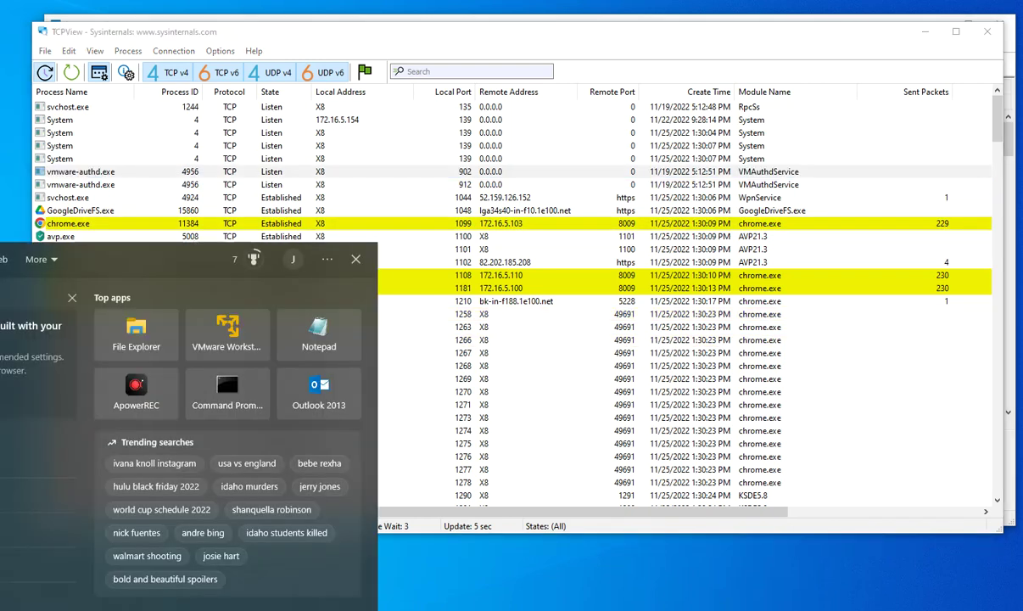
{"action": "type", "text": "cmd"}
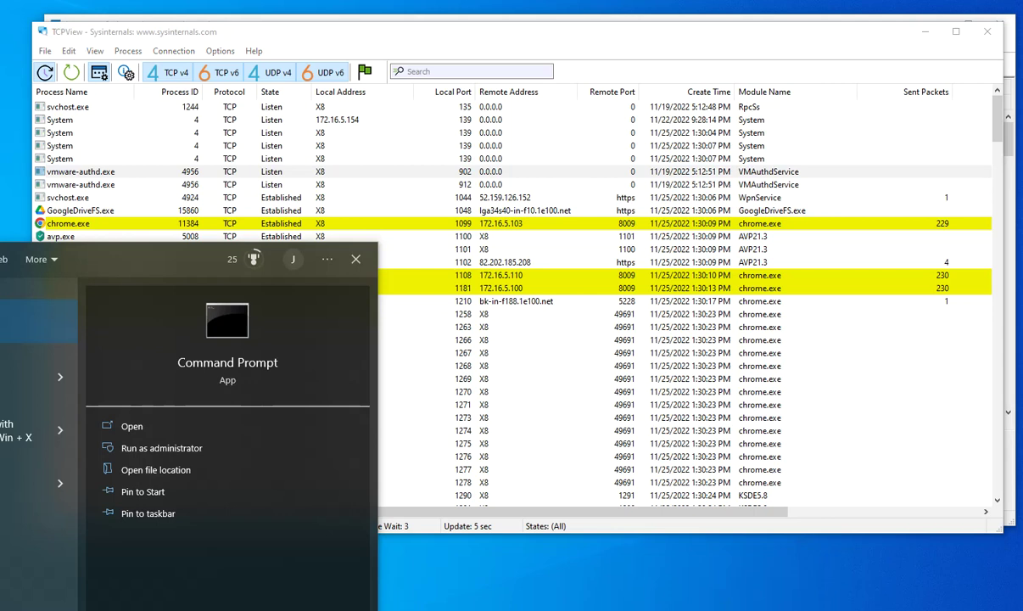
{"action": "key", "text": "Return"}
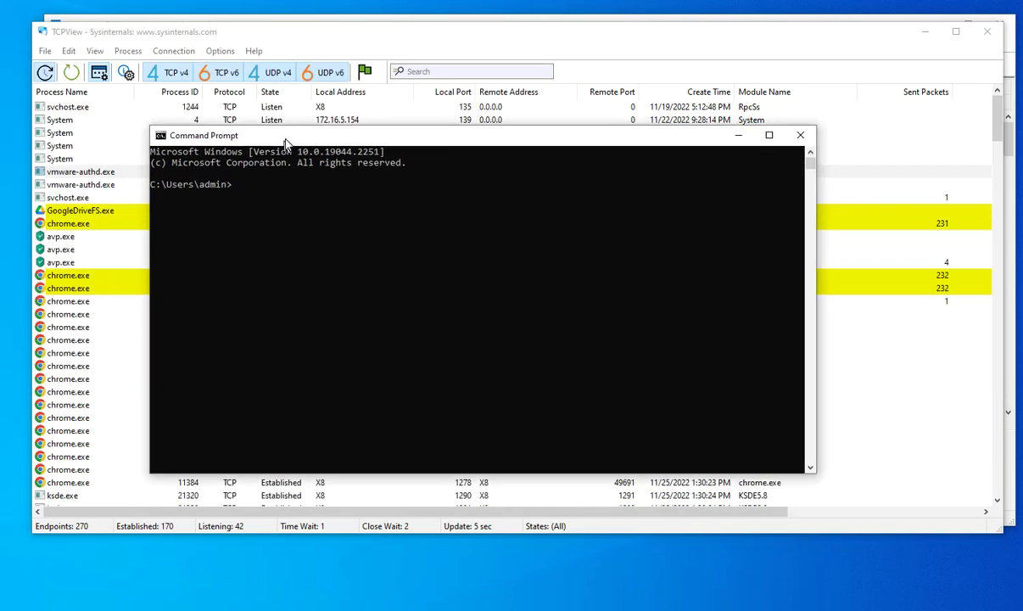
{"action": "left_click", "coordinate": [295, 168]}
Try to list the TCP connections with the command netstat -p tpc.
{"action": "type", "text": "netstat "}
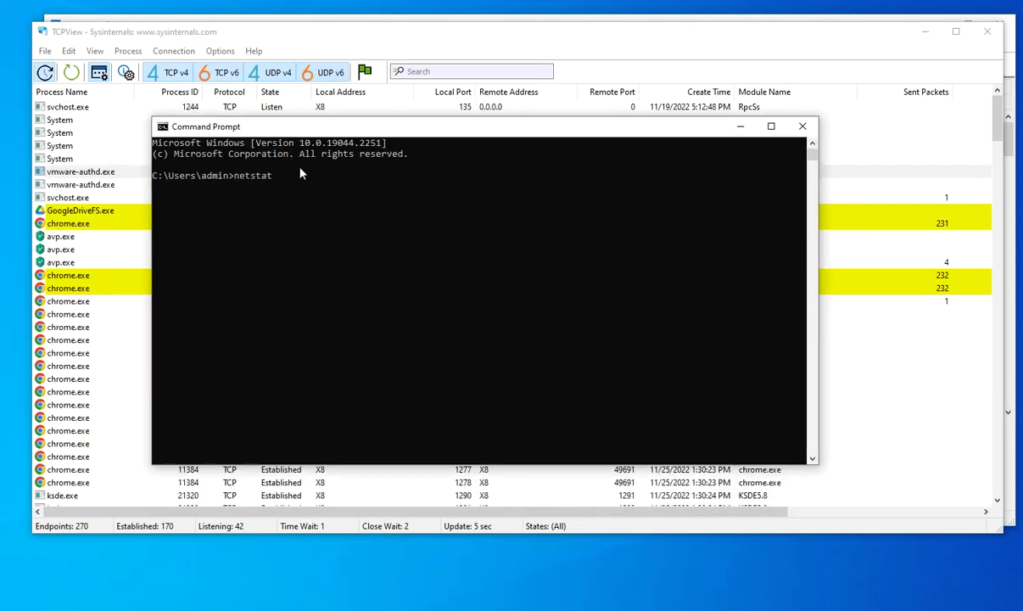
{"action": "type", "text": "-p tc"}
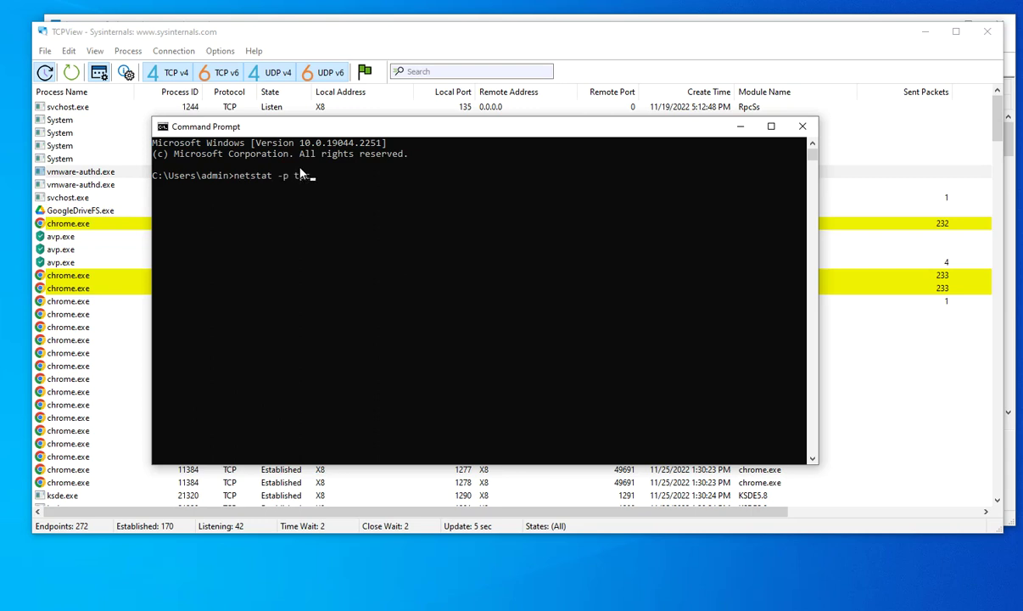
{"action": "key", "text": "BackSpace"}
{"action": "key", "text": "BackSpace"}
{"action": "key", "text": "BackSpace"}
{"action": "type", "text": "p tc"}
{"action": "key", "text": "Return"}
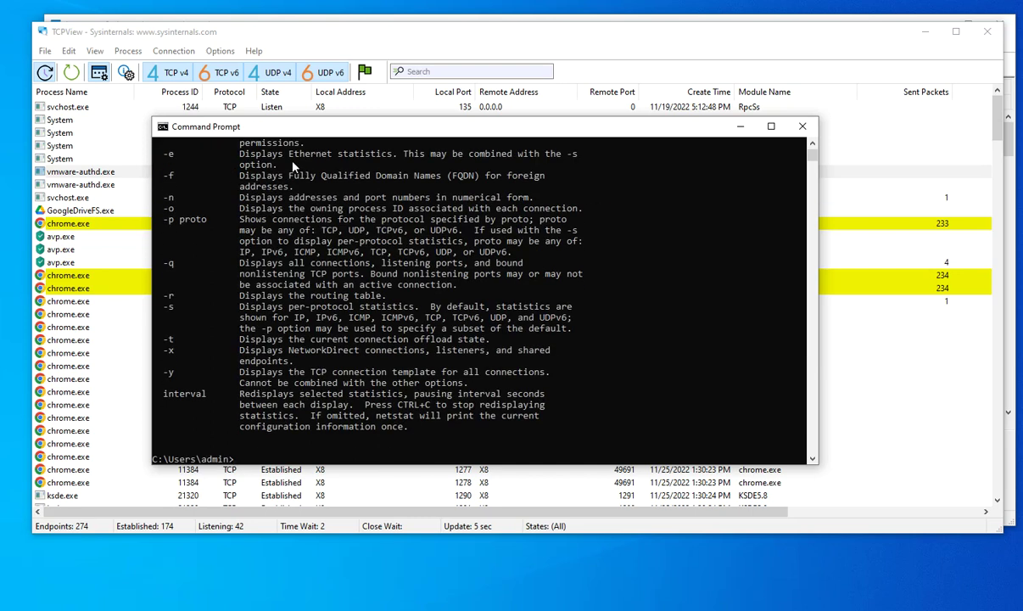
Check the netstat help for the supported protocol names, and run the corrected command netstat -p TCP.
{"action": "key", "text": "Up"}
{"action": "scroll", "coordinate": [334, 358], "scroll_direction": "up", "scroll_amount": 5}
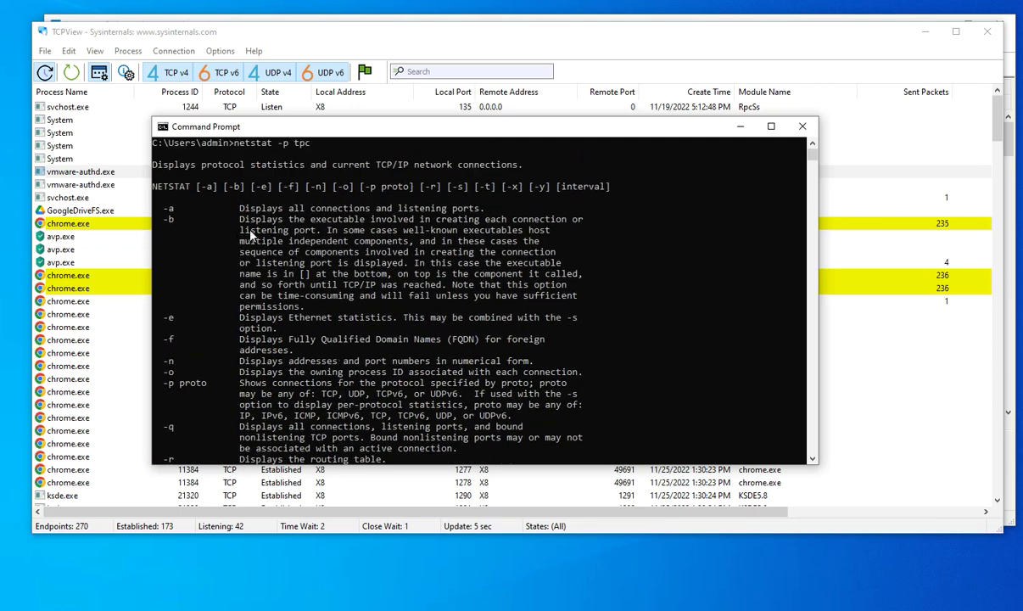
{"action": "scroll", "coordinate": [219, 288], "scroll_direction": "down", "scroll_amount": 2}
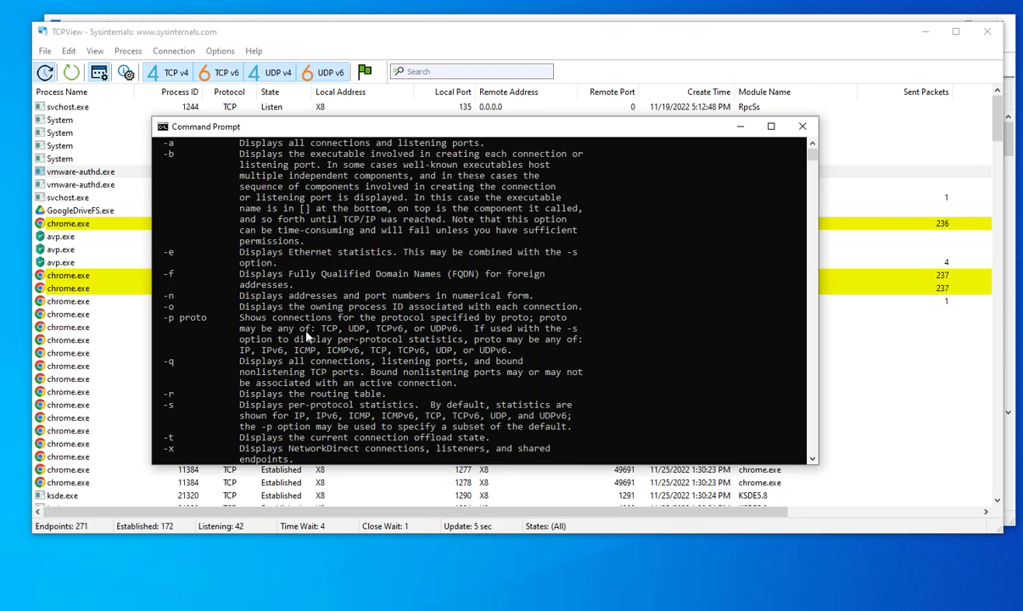
{"action": "scroll", "coordinate": [307, 336], "scroll_direction": "down", "scroll_amount": 3}
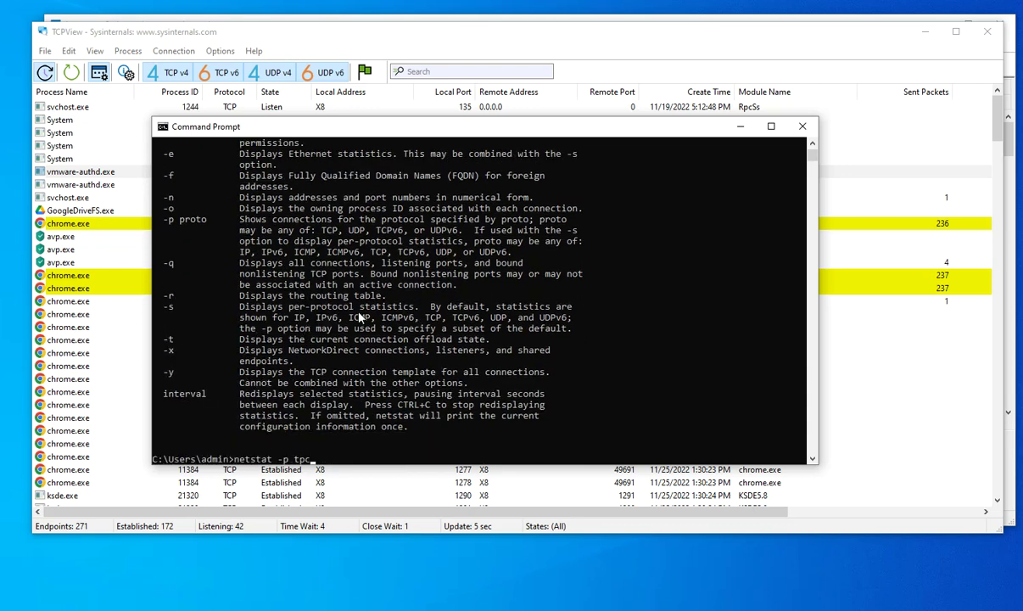
{"action": "key", "text": "BackSpace"}
{"action": "key", "text": "BackSpace"}
{"action": "type", "text": "TCP"}
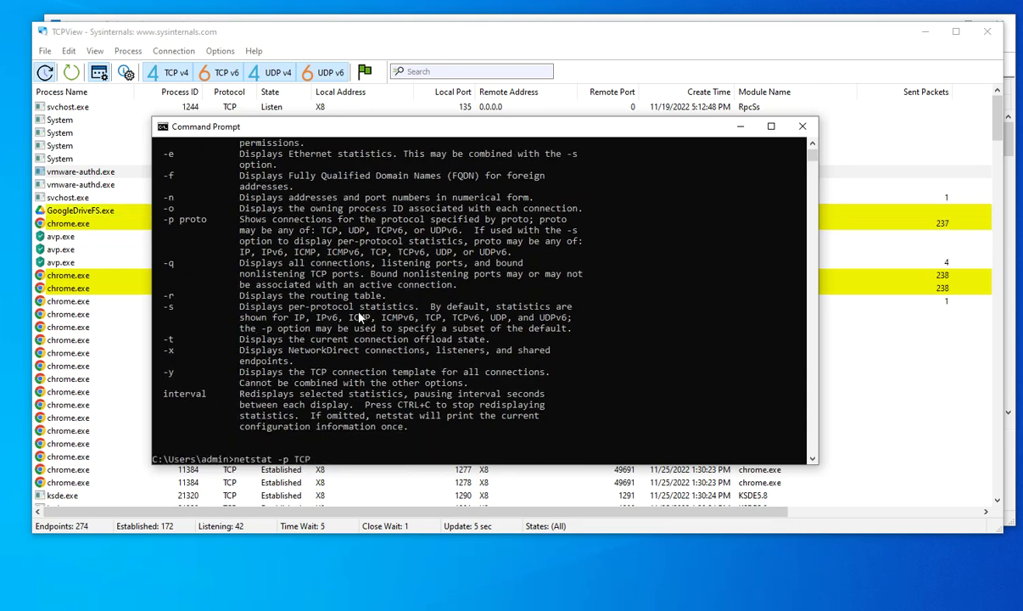
{"action": "key", "text": "Return"}
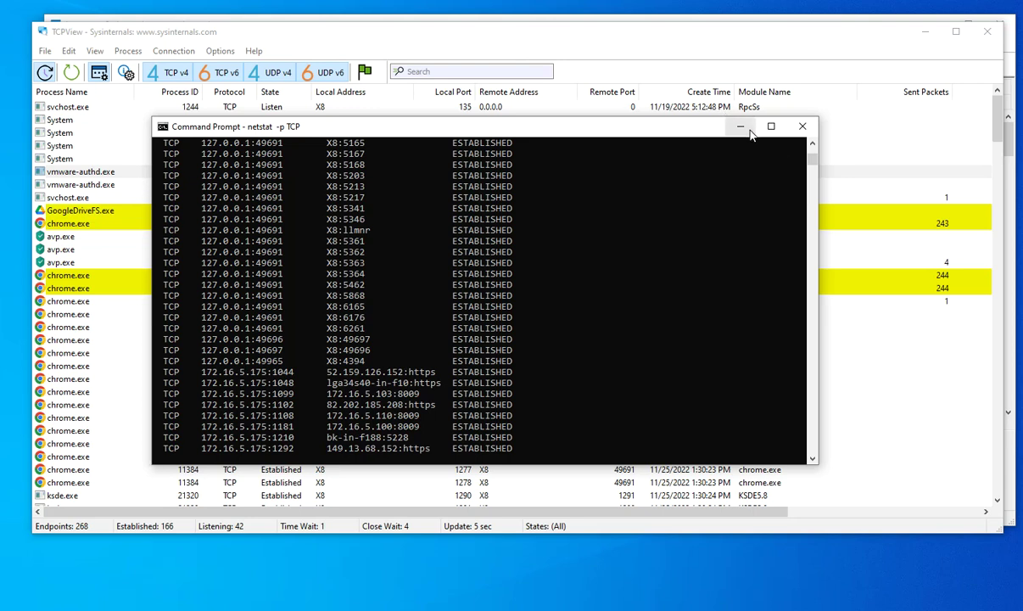
Look over the connections listed so far and interrupt the running netstat command.
{"action": "left_click", "coordinate": [411, 303]}
{"action": "scroll", "coordinate": [384, 302], "scroll_direction": "up", "scroll_amount": 6}
{"action": "scroll", "coordinate": [385, 301], "scroll_direction": "up", "scroll_amount": 10}
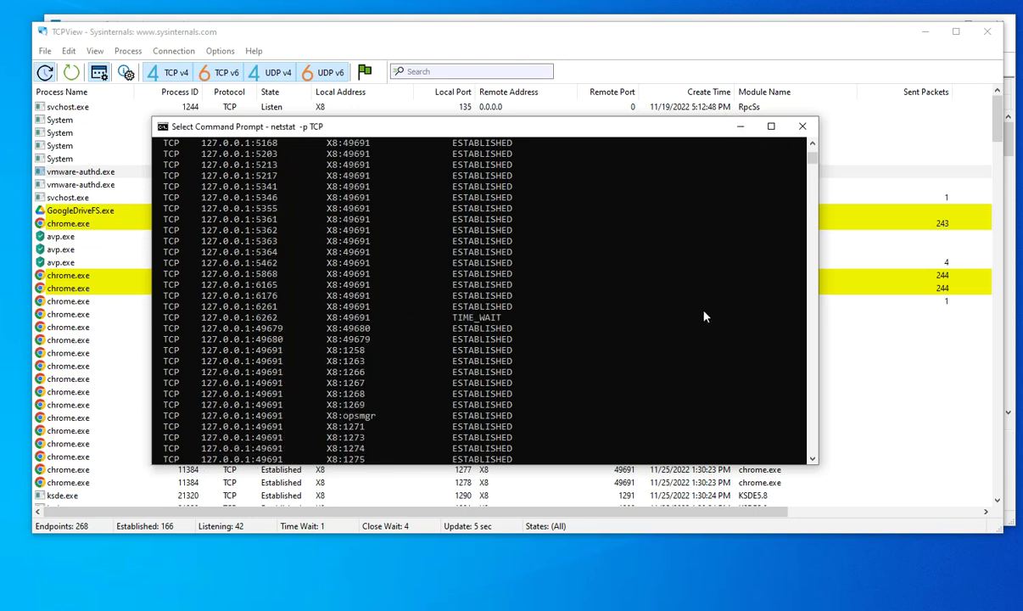
{"action": "left_click", "coordinate": [558, 263]}
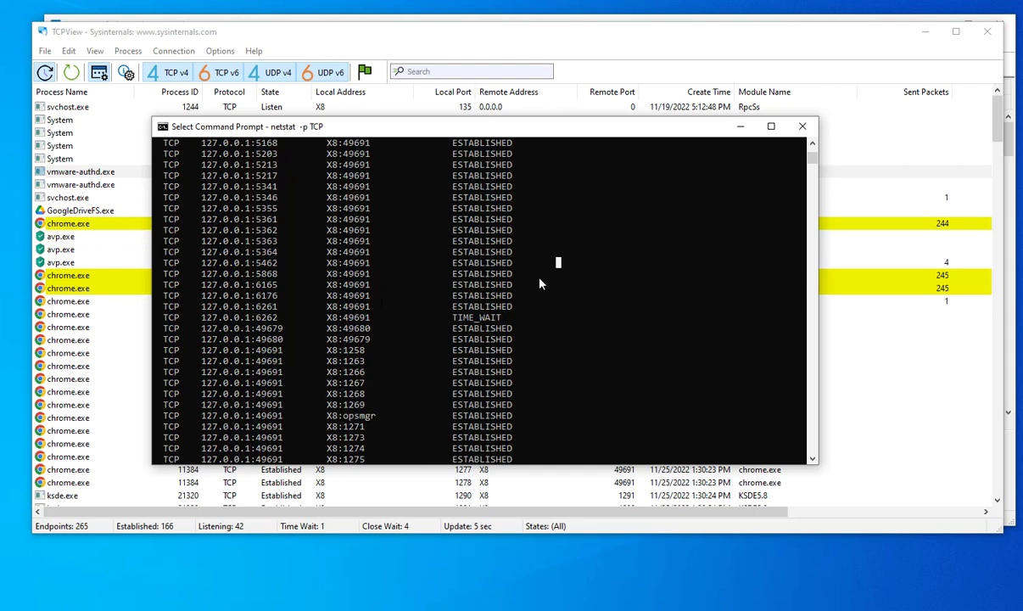
{"action": "key", "text": "Escape"}
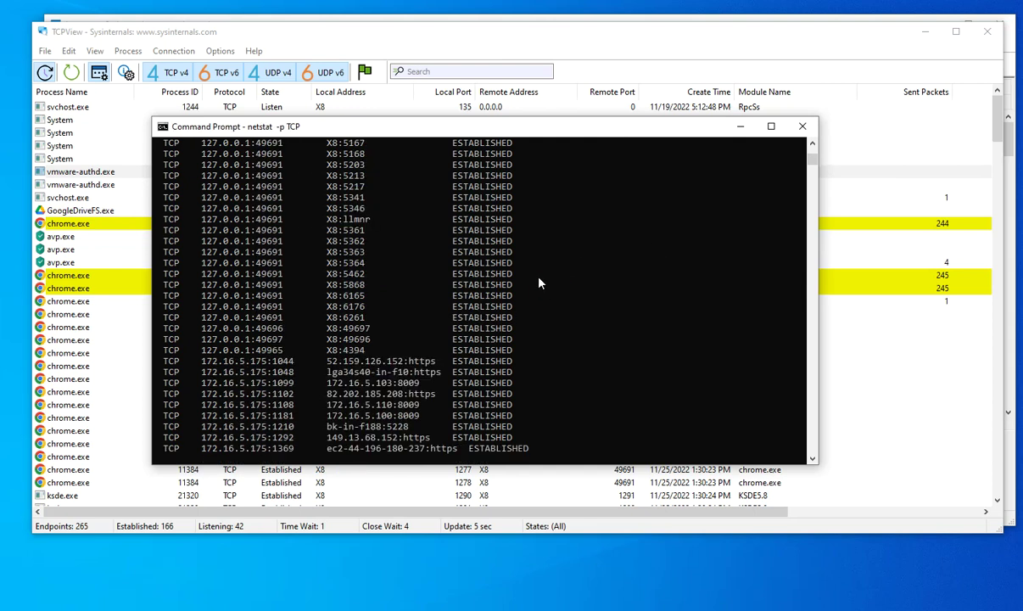
{"action": "left_click", "coordinate": [530, 333]}
{"action": "key", "text": "Escape"}
{"action": "left_click", "coordinate": [508, 338]}
{"action": "key", "text": "Escape"}
{"action": "key", "text": "ctrl+c"}
{"action": "key", "text": "Return"}
Examine the beginning of the netstat -p TCP listing, including its address columns and the State column.
{"action": "scroll", "coordinate": [514, 331], "scroll_direction": "up", "scroll_amount": 10}
{"action": "scroll", "coordinate": [520, 322], "scroll_direction": "up", "scroll_amount": 8}
{"action": "scroll", "coordinate": [518, 311], "scroll_direction": "down", "scroll_amount": 1}
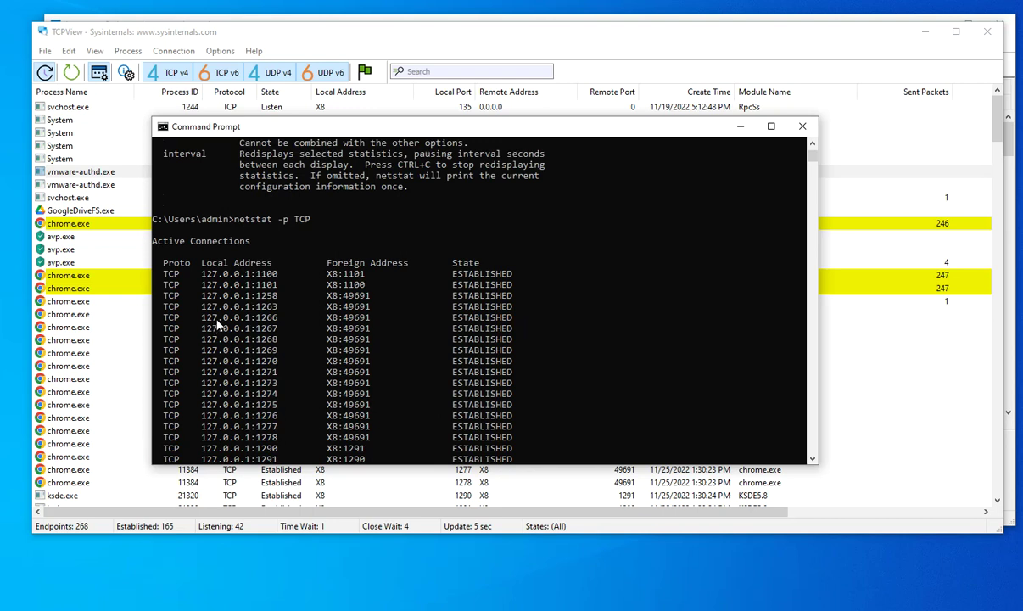
{"action": "left_click_drag", "start_coordinate": [330, 132], "coordinate": [331, 115]}
{"action": "left_click", "coordinate": [243, 204]}
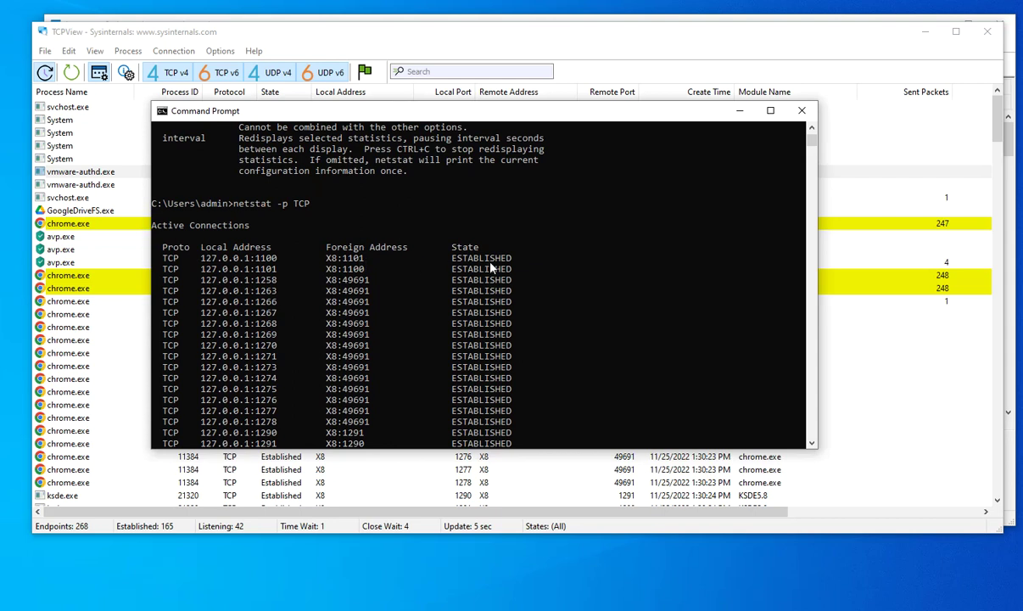
{"action": "left_click_drag", "start_coordinate": [455, 248], "coordinate": [480, 302]}
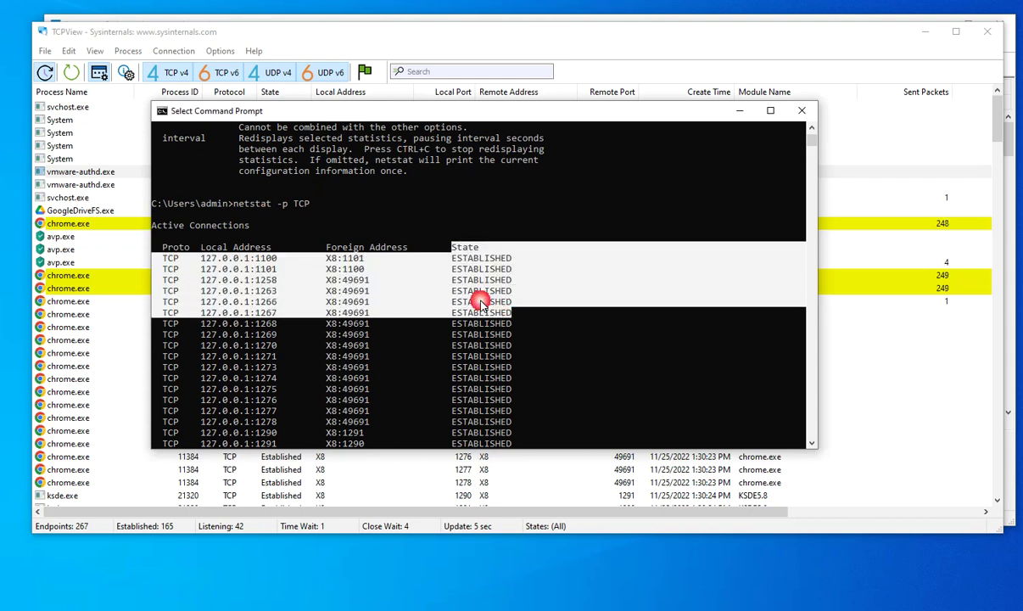
{"action": "left_click", "coordinate": [336, 210]}
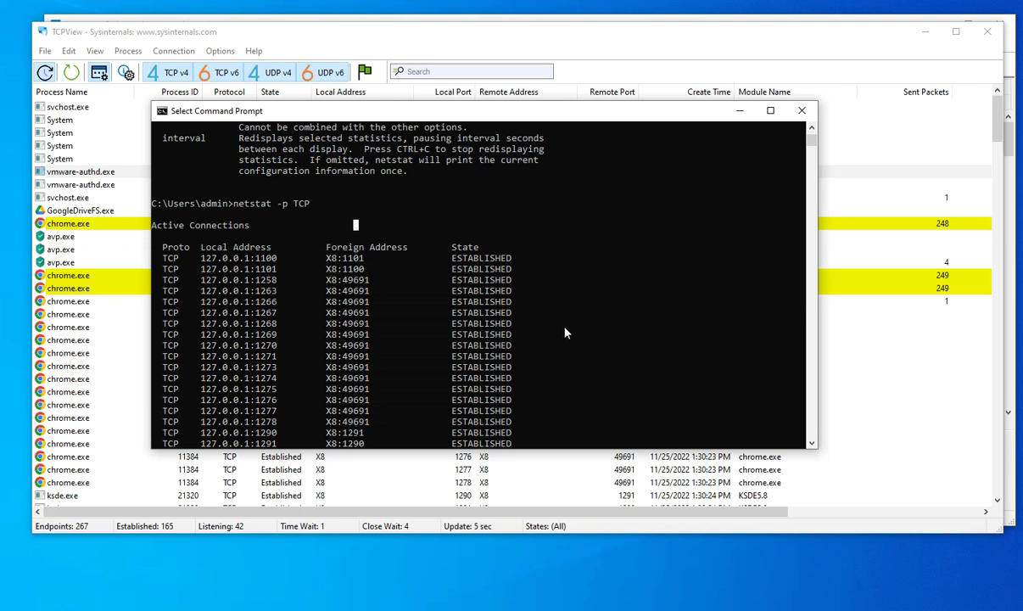
Look through the rest of the TCP connections and their states, and minimize the Command Prompt.
{"action": "scroll", "coordinate": [567, 329], "scroll_direction": "down", "scroll_amount": 3}
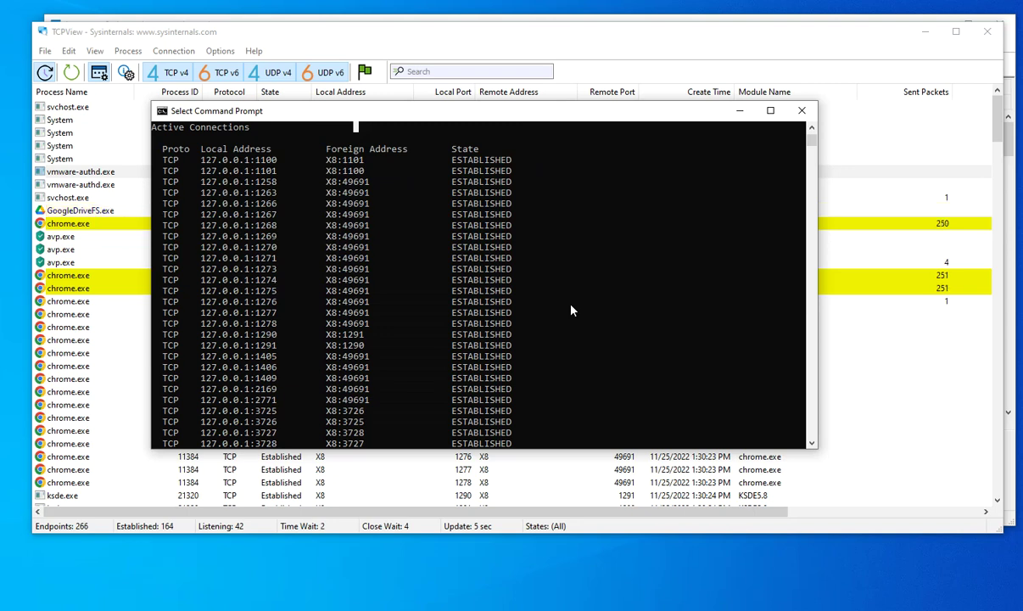
{"action": "scroll", "coordinate": [568, 316], "scroll_direction": "down", "scroll_amount": 8}
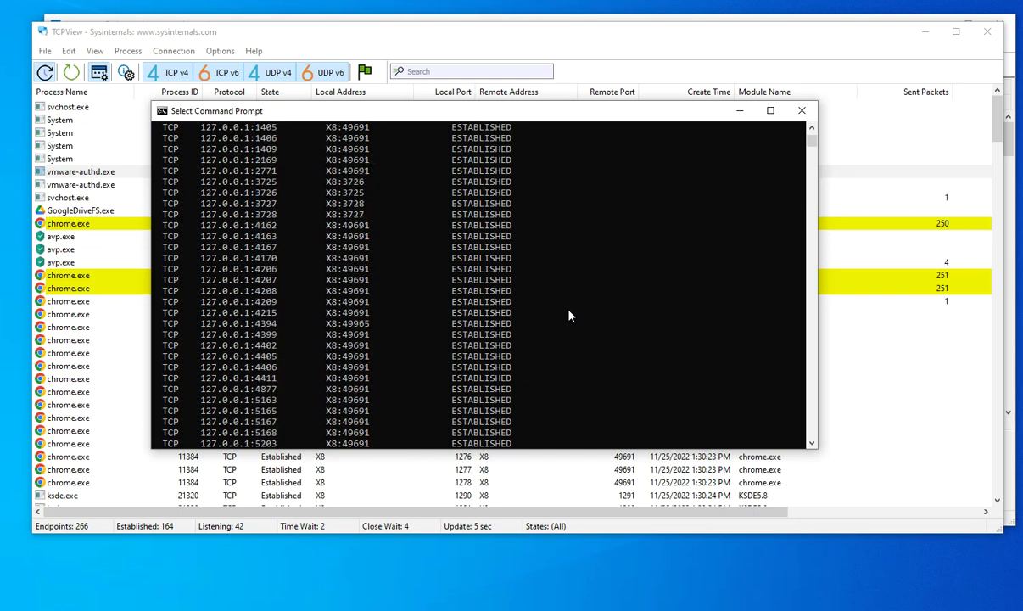
{"action": "scroll", "coordinate": [558, 303], "scroll_direction": "down", "scroll_amount": 3}
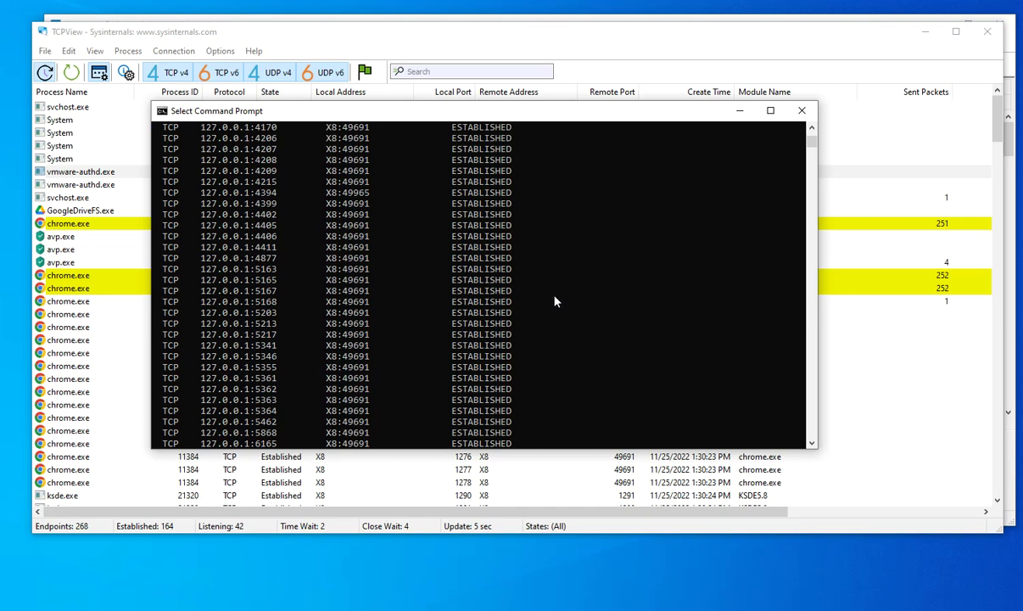
{"action": "scroll", "coordinate": [560, 304], "scroll_direction": "down", "scroll_amount": 3}
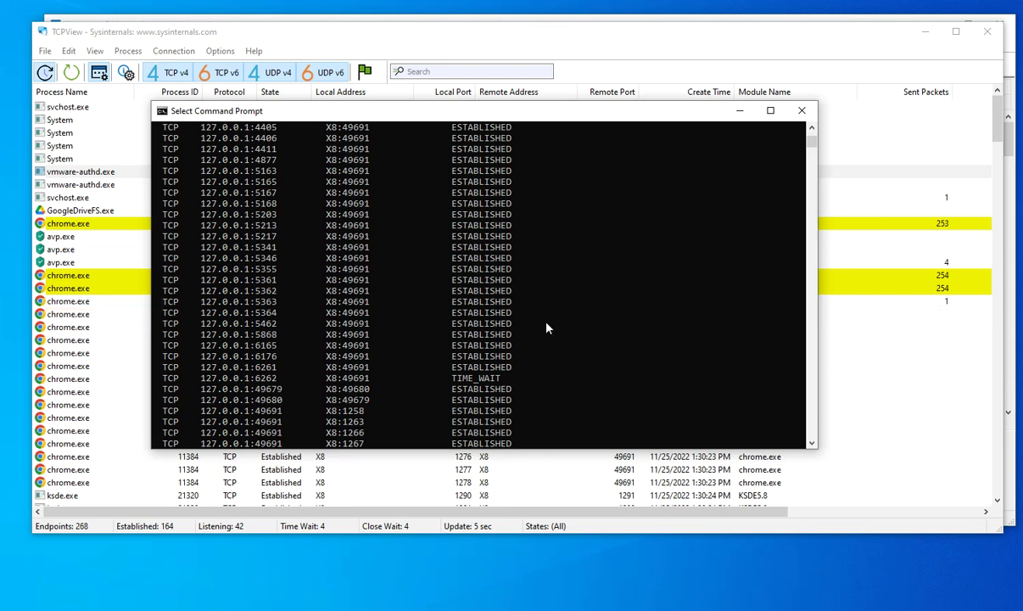
{"action": "left_click_drag", "start_coordinate": [448, 381], "coordinate": [509, 381]}
{"action": "scroll", "coordinate": [543, 365], "scroll_direction": "down", "scroll_amount": 6}
{"action": "scroll", "coordinate": [554, 360], "scroll_direction": "down", "scroll_amount": 3}
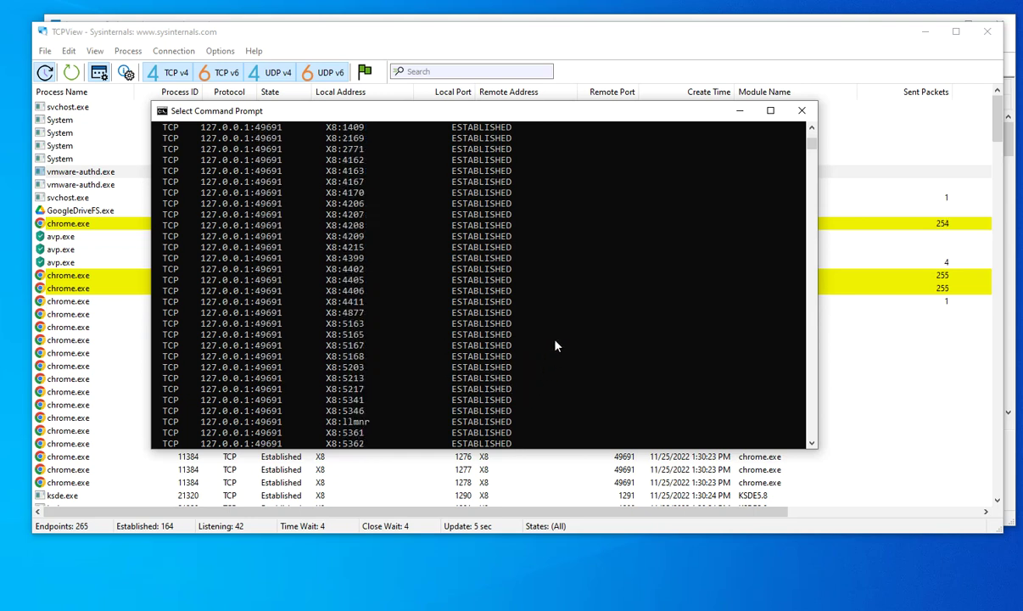
{"action": "key", "text": "ctrl+c"}
{"action": "key", "text": "Return"}
{"action": "scroll", "coordinate": [552, 323], "scroll_direction": "up", "scroll_amount": 5}
{"action": "scroll", "coordinate": [513, 309], "scroll_direction": "up", "scroll_amount": 10}
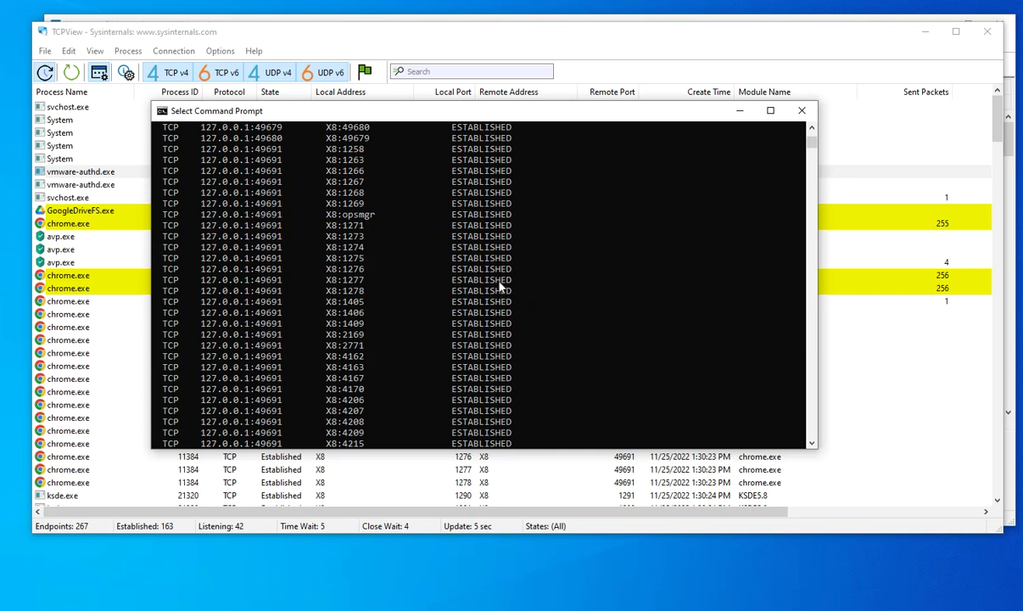
{"action": "scroll", "coordinate": [500, 285], "scroll_direction": "down", "scroll_amount": 2}
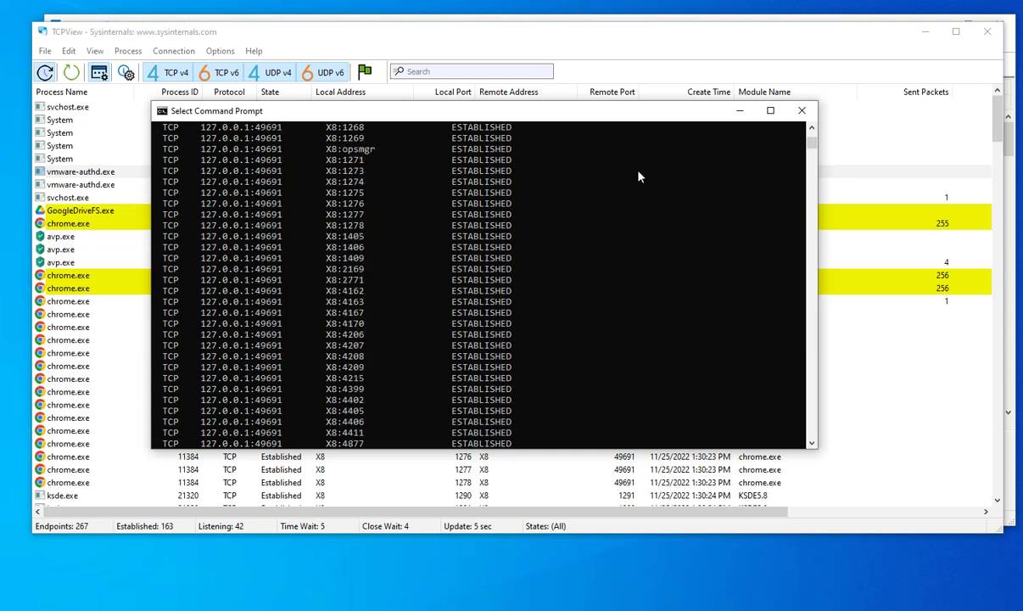
{"action": "left_click", "coordinate": [738, 110]}
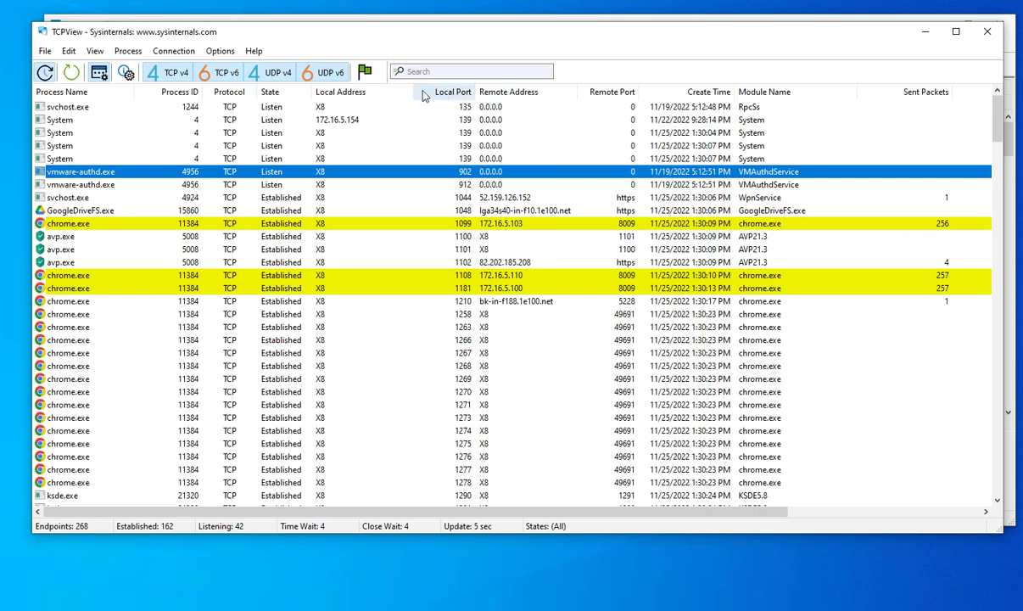
Narrow the Local Address column in TCPView and look through the list of connections.
{"action": "left_click_drag", "start_coordinate": [411, 93], "coordinate": [381, 103]}
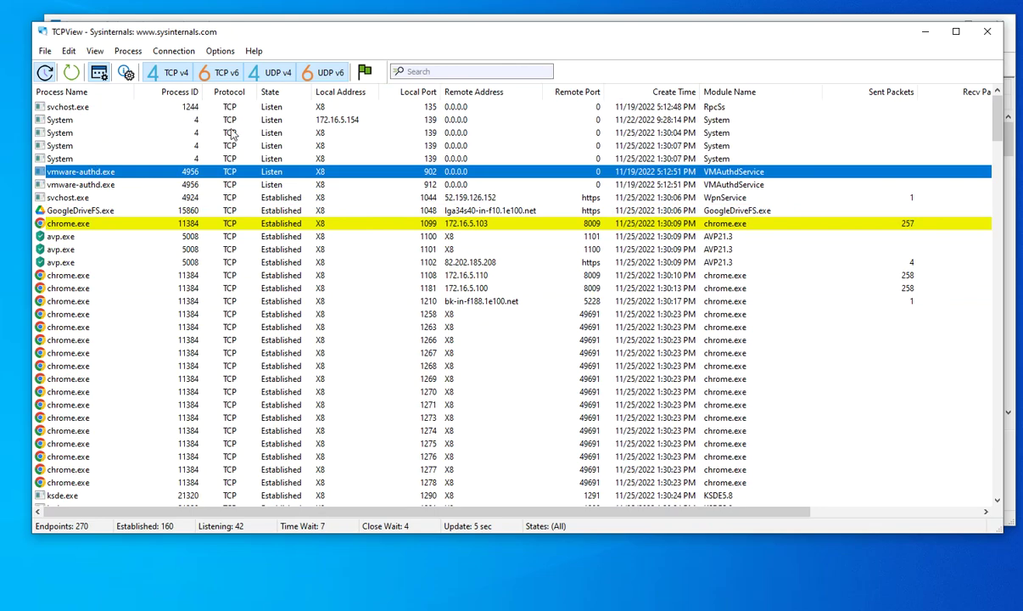
{"action": "scroll", "coordinate": [229, 199], "scroll_direction": "down", "scroll_amount": 15}
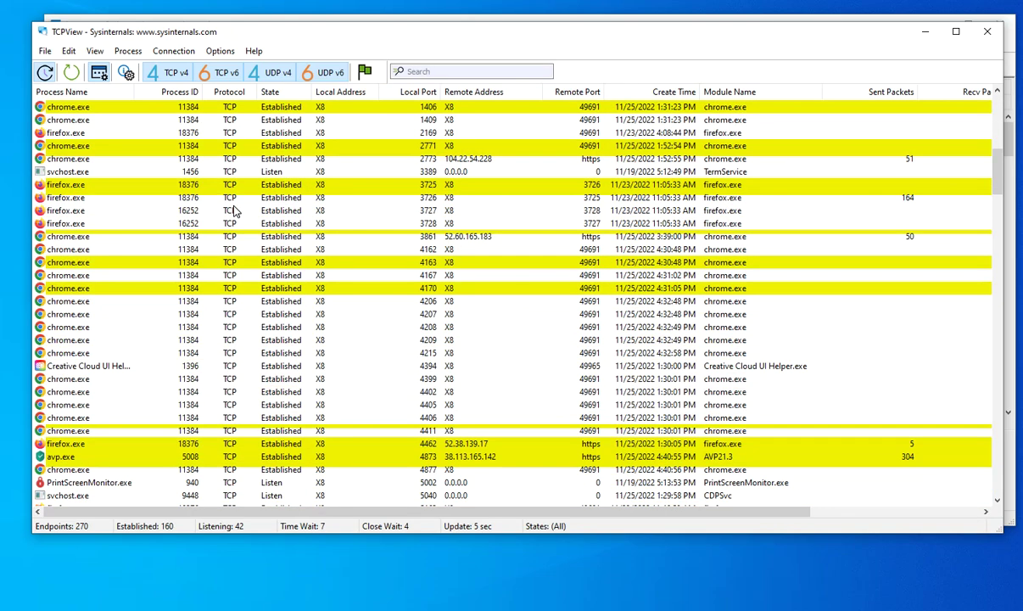
{"action": "scroll", "coordinate": [235, 210], "scroll_direction": "down", "scroll_amount": 12}
{"action": "scroll", "coordinate": [227, 196], "scroll_direction": "up", "scroll_amount": 13}
{"action": "scroll", "coordinate": [228, 196], "scroll_direction": "up", "scroll_amount": 20}
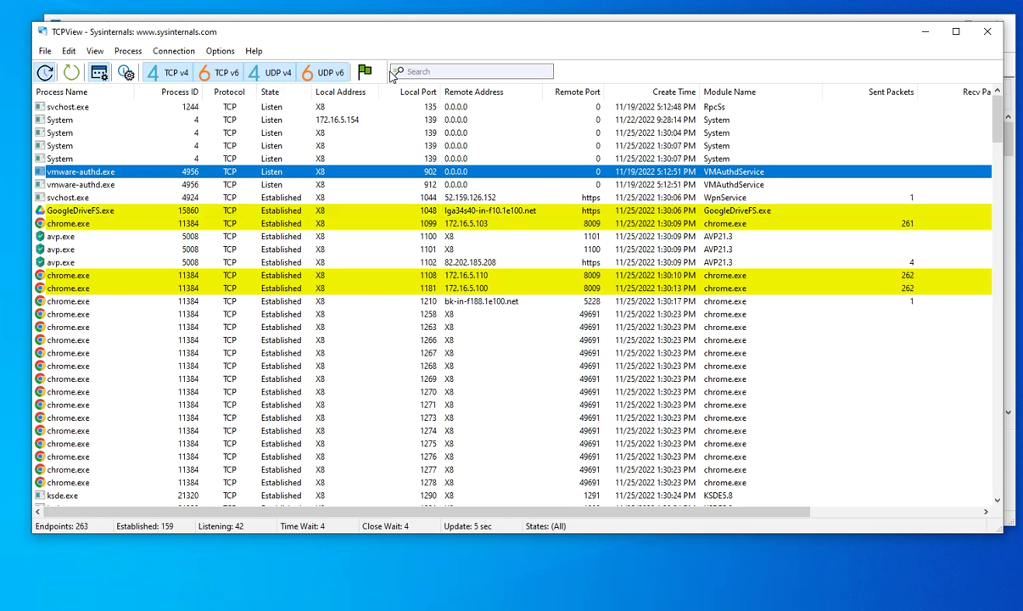
Hide the UDP v6, TCP v6 and UDP v4 endpoints so that only TCP v4 connections are listed.
{"action": "left_click", "coordinate": [327, 78]}
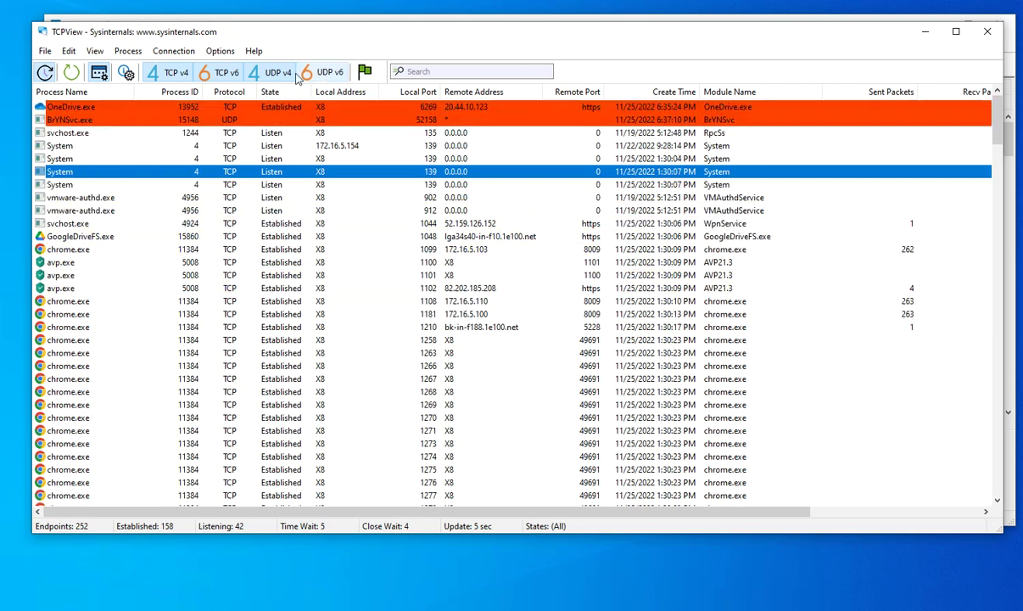
{"action": "left_click", "coordinate": [219, 77]}
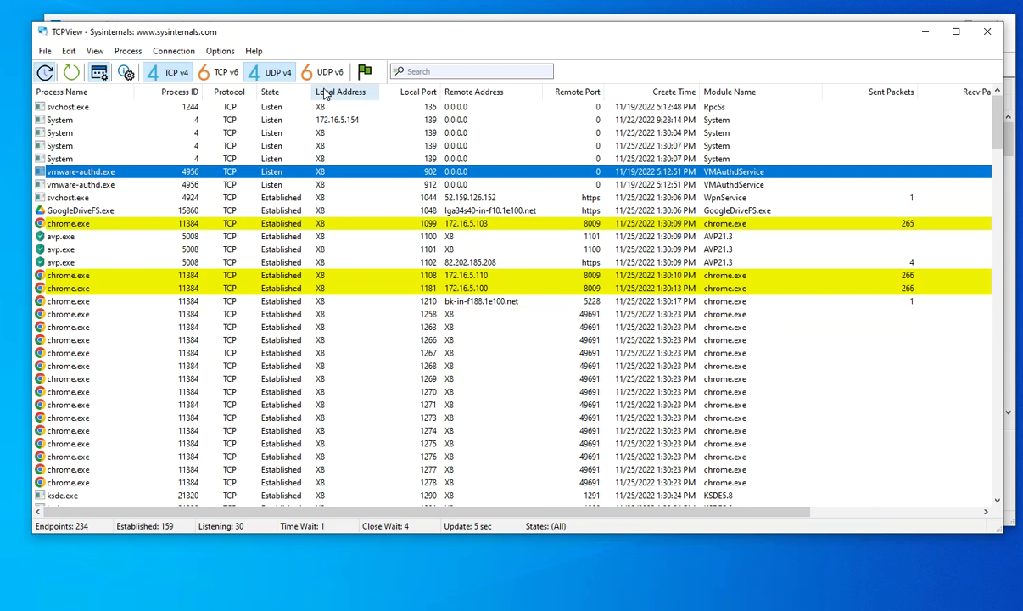
{"action": "left_click", "coordinate": [271, 74]}
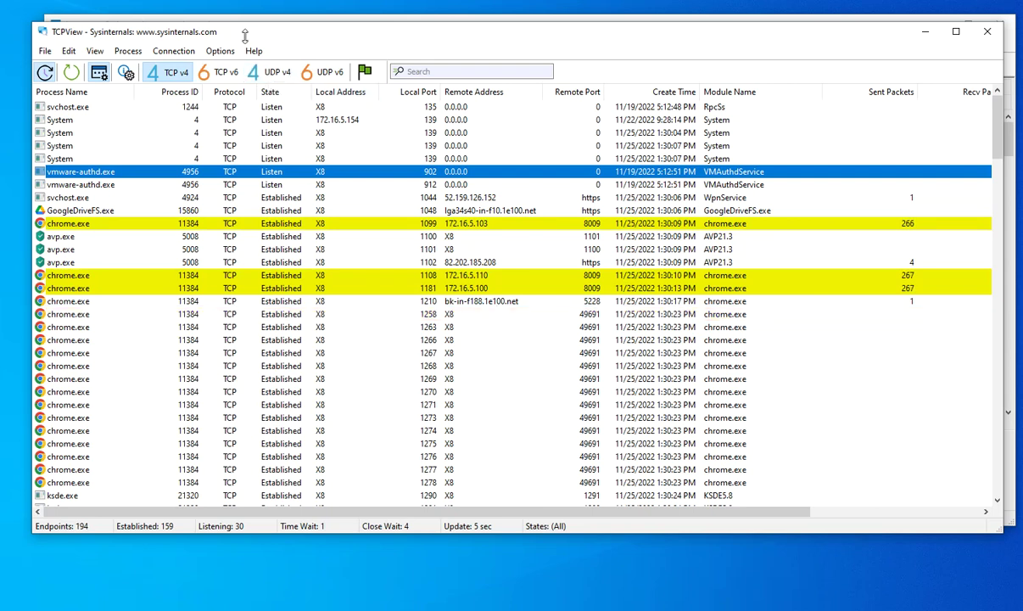
Look through the TCP v4 connections, highlighting the System endpoint on 172.16.5.154 and the chrome.exe connection to 172.16.5.103.
{"action": "scroll", "coordinate": [324, 291], "scroll_direction": "down", "scroll_amount": 7}
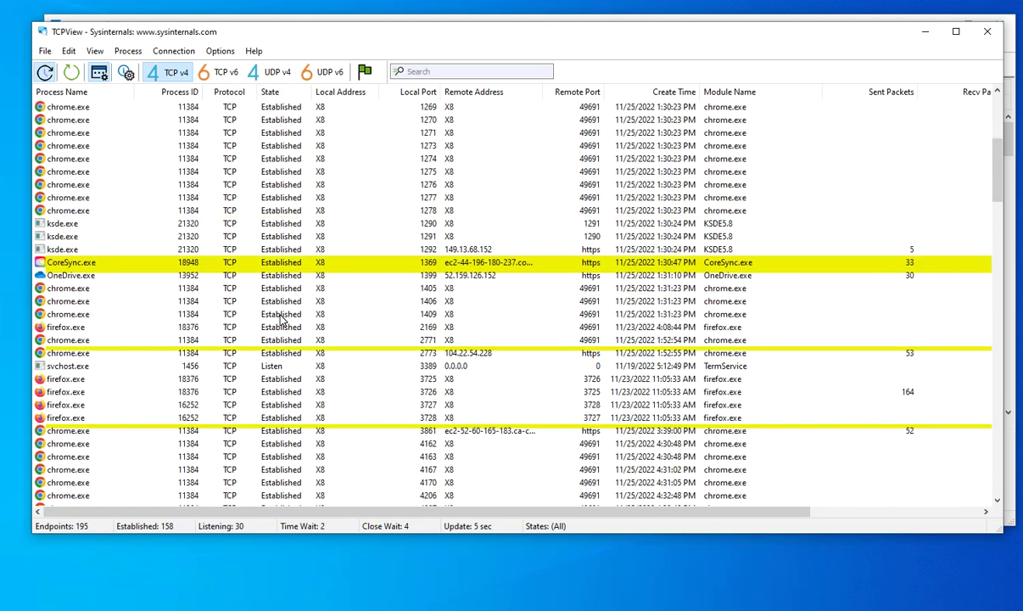
{"action": "scroll", "coordinate": [283, 318], "scroll_direction": "down", "scroll_amount": 3}
{"action": "scroll", "coordinate": [234, 278], "scroll_direction": "up", "scroll_amount": 10}
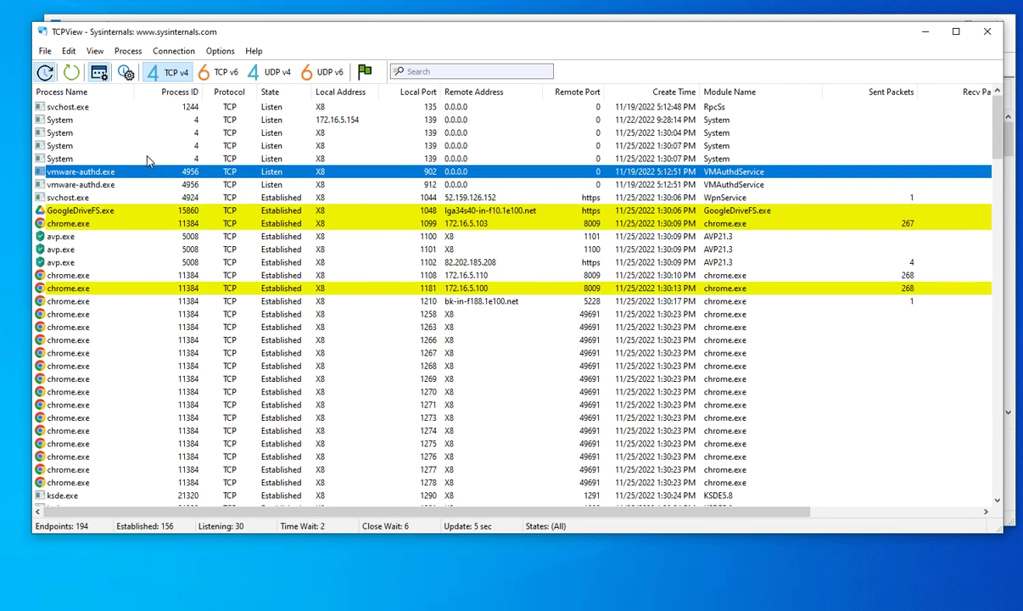
{"action": "left_click", "coordinate": [77, 119]}
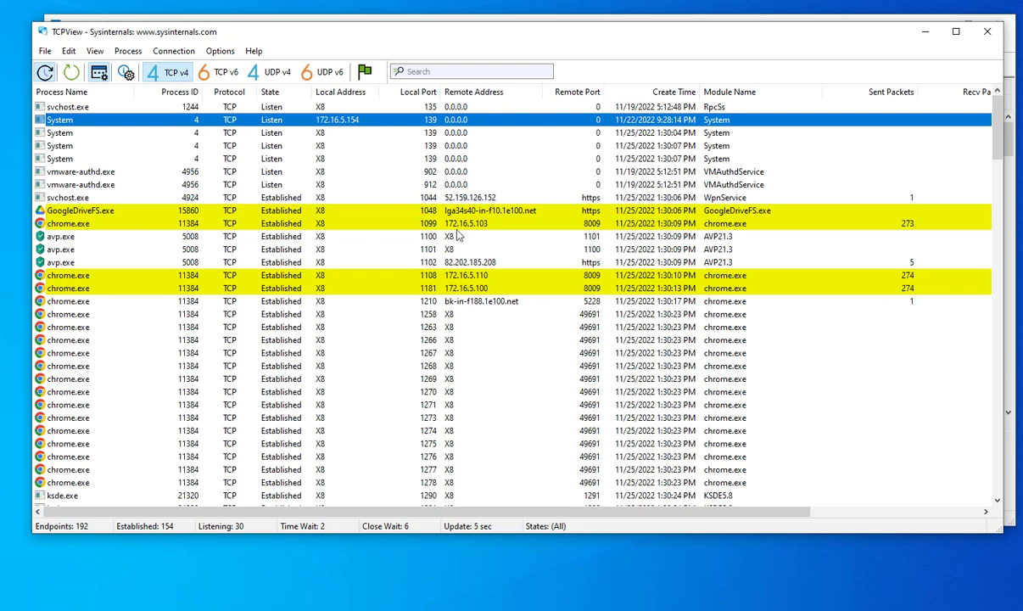
{"action": "left_click", "coordinate": [197, 224]}
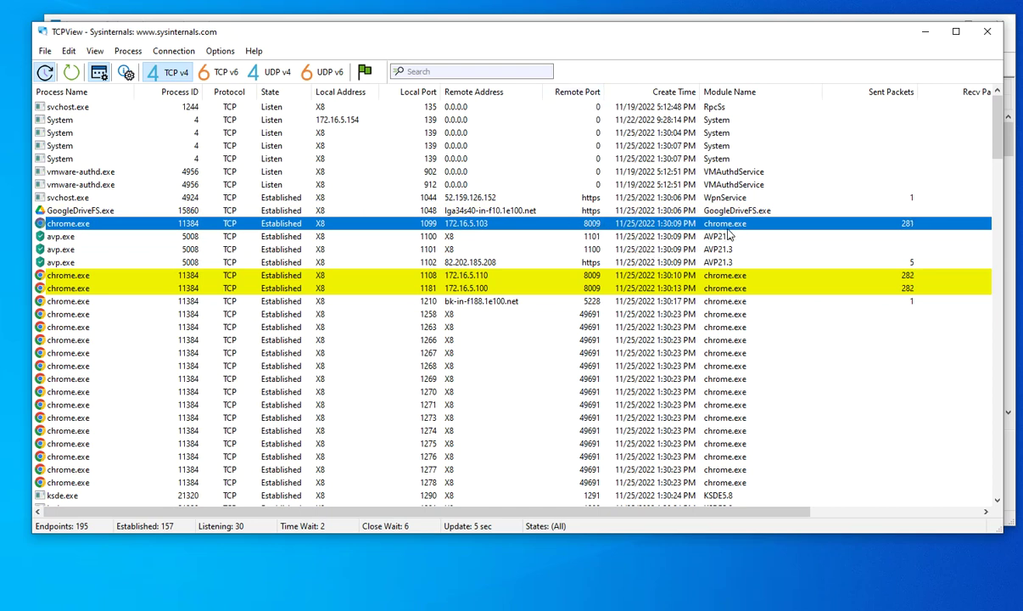
Look further down the connection list, highlighting the CoreSync.exe connection and examining the entries below it.
{"action": "scroll", "coordinate": [539, 286], "scroll_direction": "down", "scroll_amount": 3}
{"action": "scroll", "coordinate": [570, 293], "scroll_direction": "down", "scroll_amount": 5}
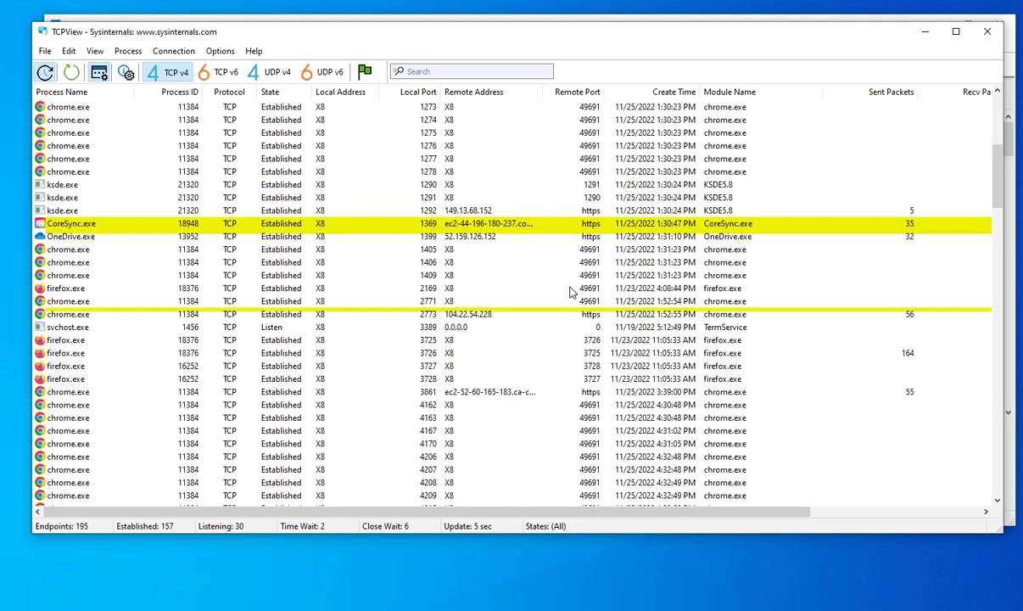
{"action": "left_click", "coordinate": [319, 225]}
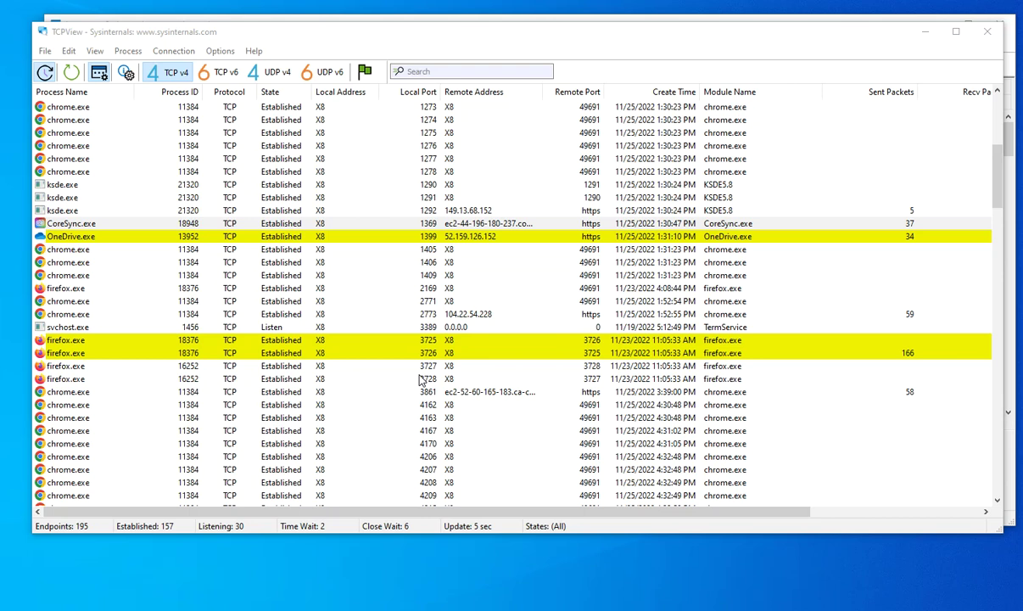
{"action": "scroll", "coordinate": [399, 380], "scroll_direction": "down", "scroll_amount": 8}
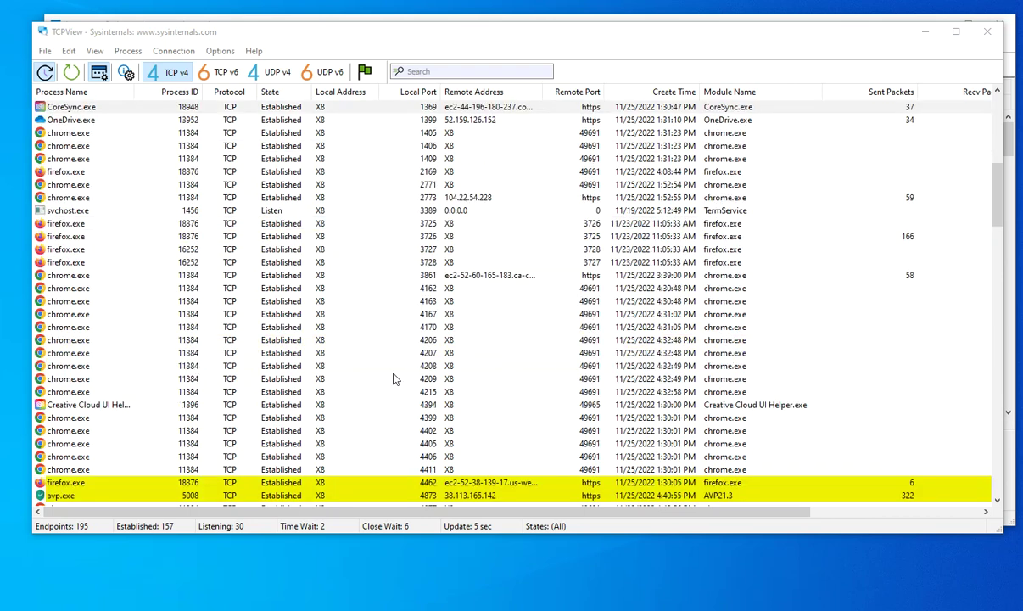
Narrow the Remote Address, Sent Packets and Recv Packets columns so that the Sent Bytes column fits in view.
{"action": "left_click", "coordinate": [264, 39]}
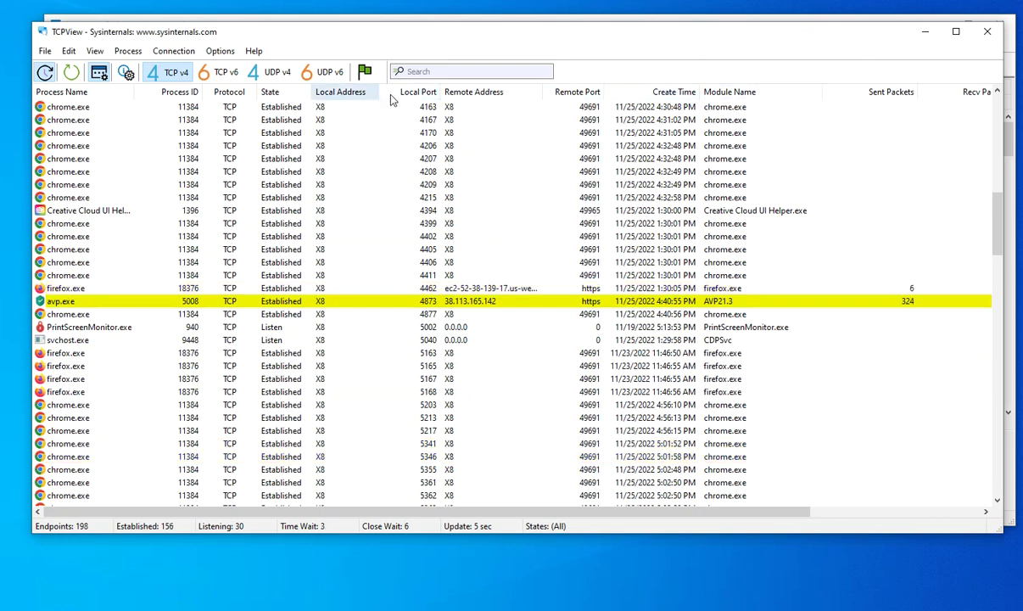
{"action": "left_click_drag", "start_coordinate": [543, 93], "coordinate": [494, 94]}
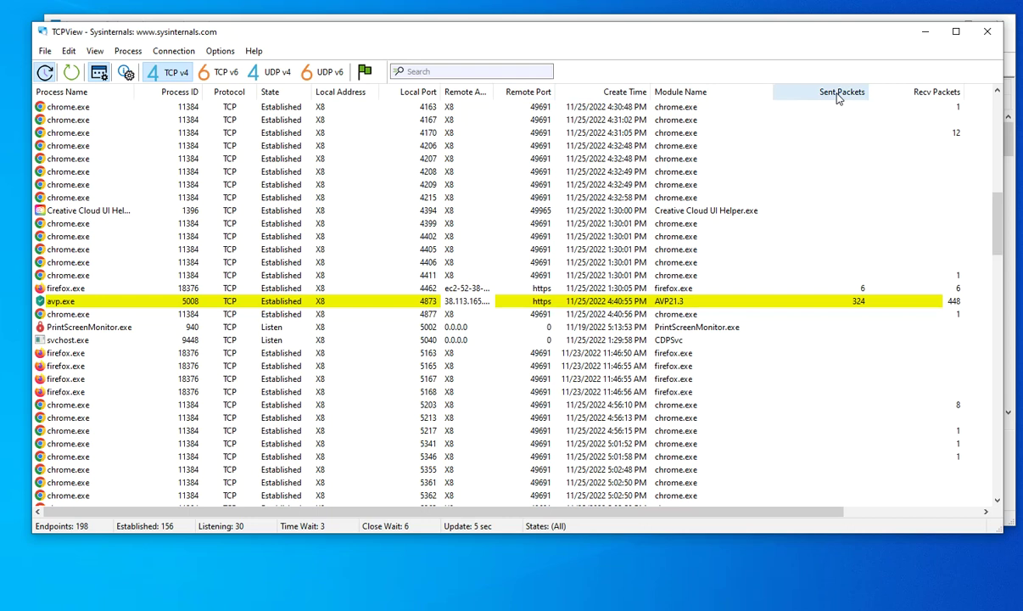
{"action": "left_click_drag", "start_coordinate": [869, 92], "coordinate": [833, 146]}
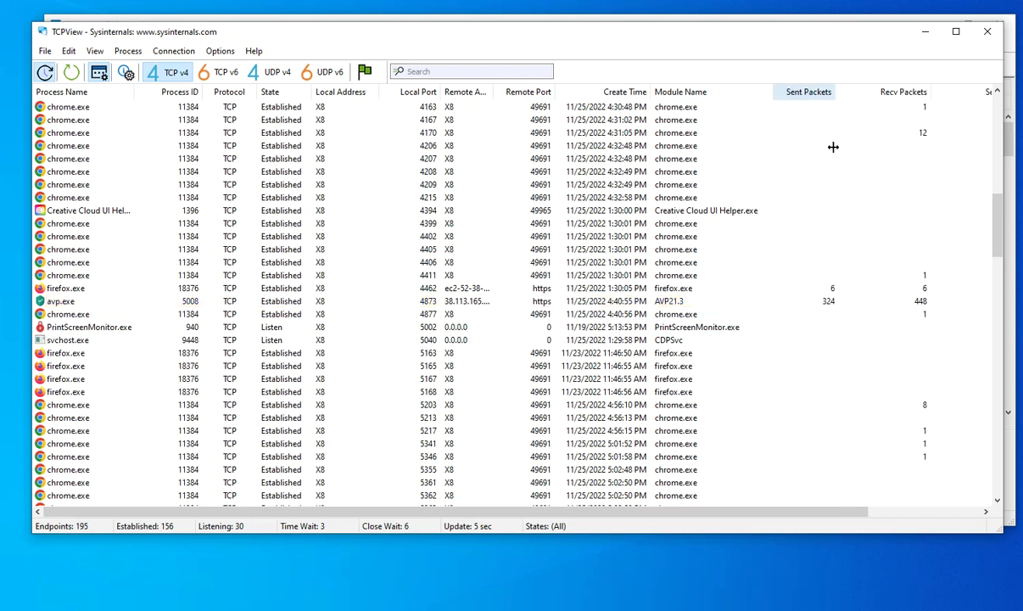
{"action": "left_click_drag", "start_coordinate": [930, 95], "coordinate": [891, 115]}
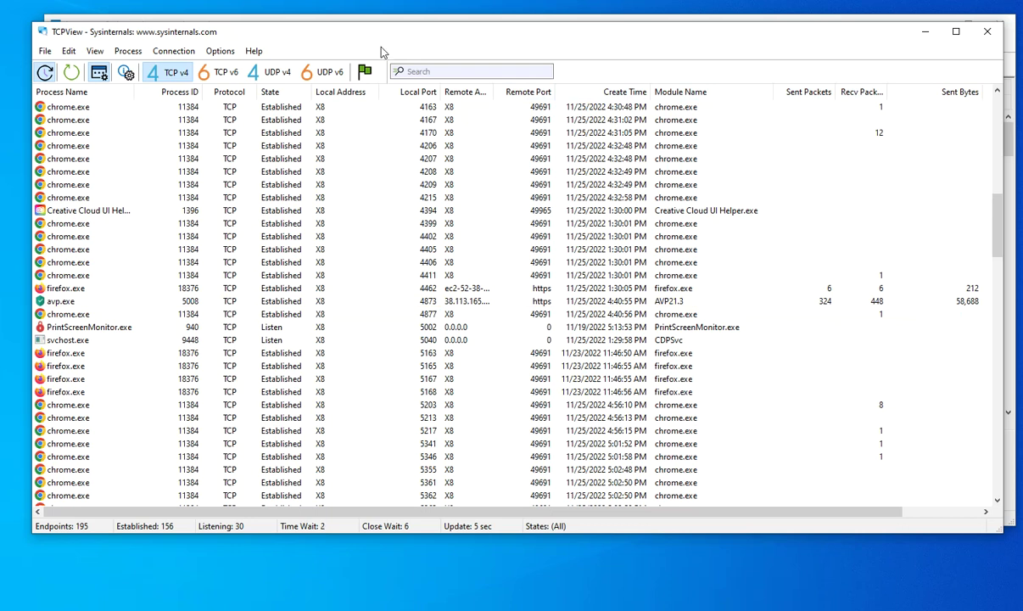
Review the available connection and process commands, view the properties of the selected CoreSync.exe process, and close them.
{"action": "left_click", "coordinate": [96, 54]}
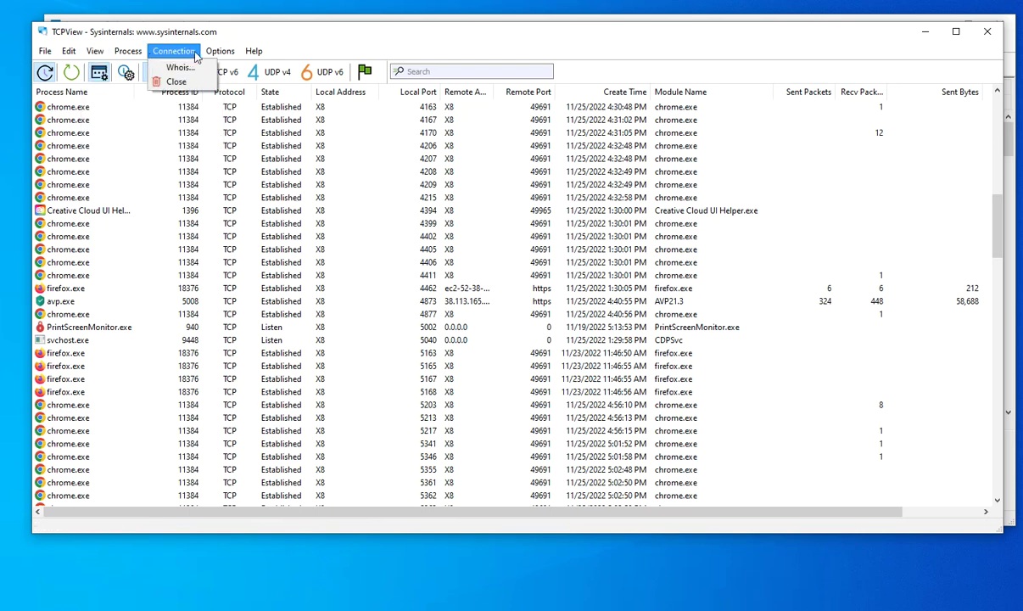
{"action": "mouse_move", "coordinate": [220, 51]}
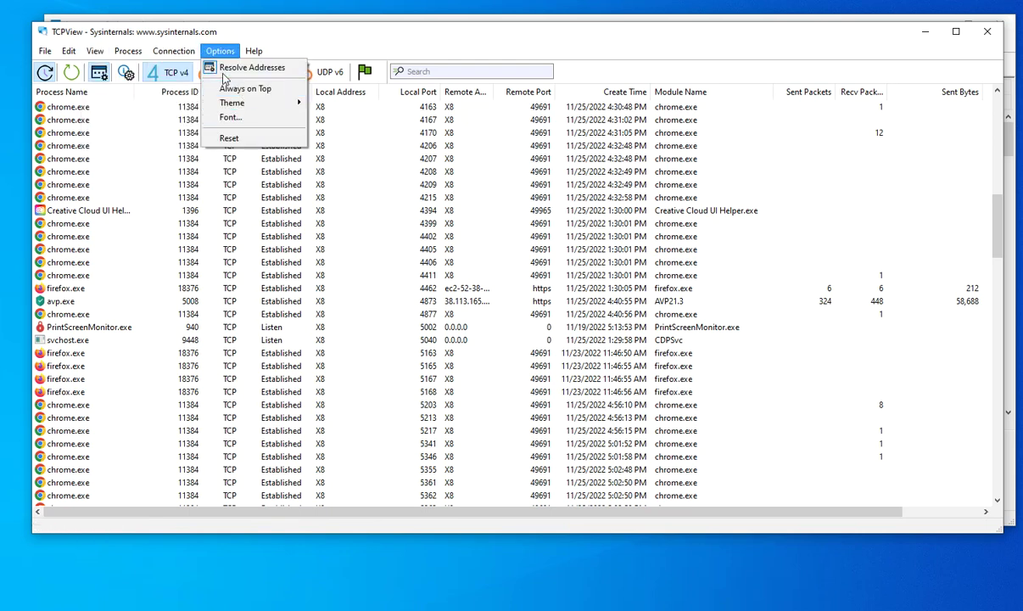
{"action": "mouse_move", "coordinate": [179, 53]}
{"action": "mouse_move", "coordinate": [128, 54]}
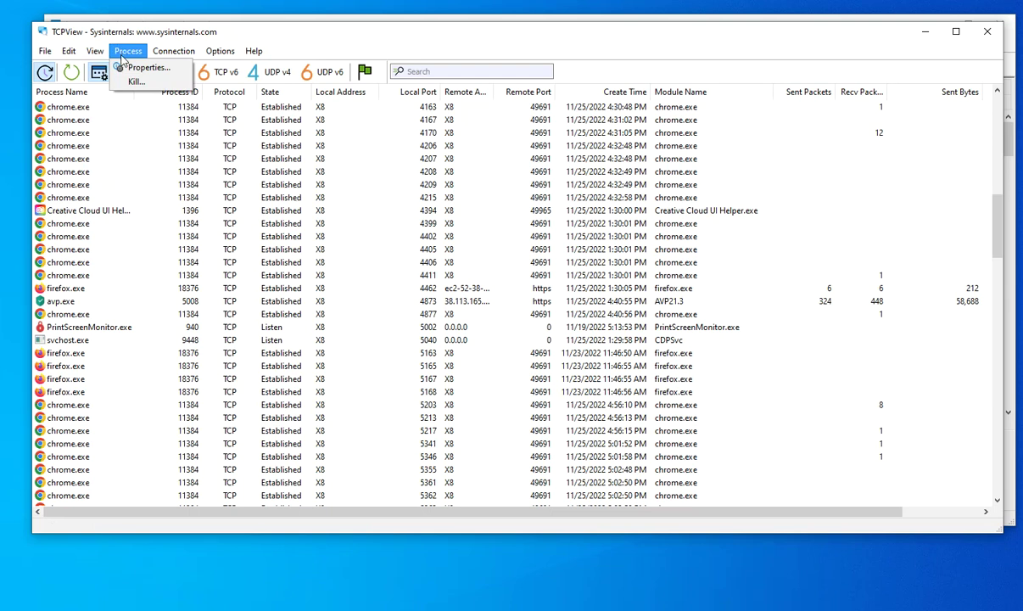
{"action": "left_click", "coordinate": [151, 68]}
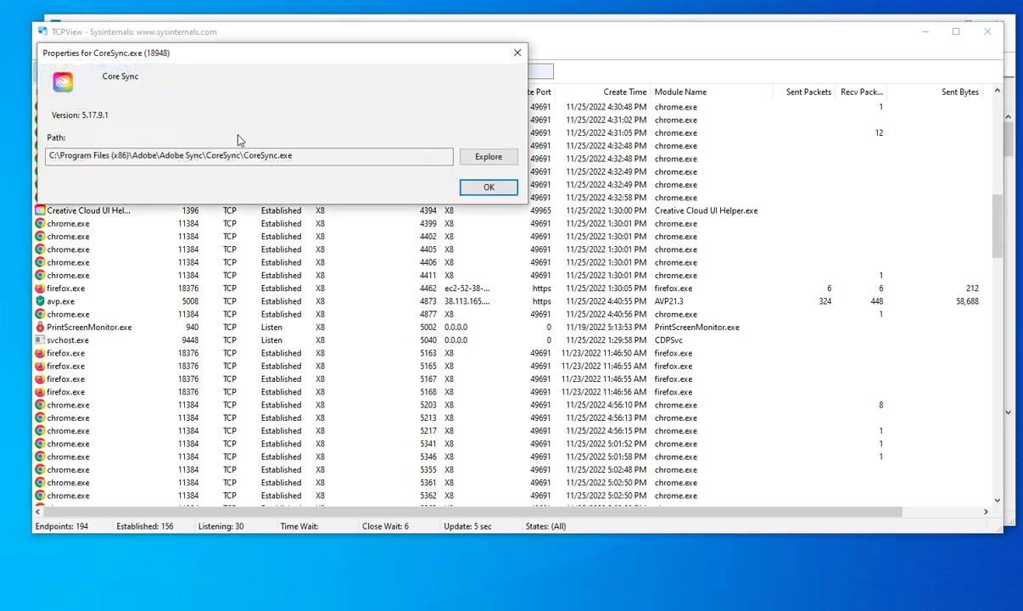
{"action": "left_click", "coordinate": [463, 180]}
Select the Creative Cloud UI Helper.exe connection, view its process properties, and close them.
{"action": "left_click", "coordinate": [103, 54]}
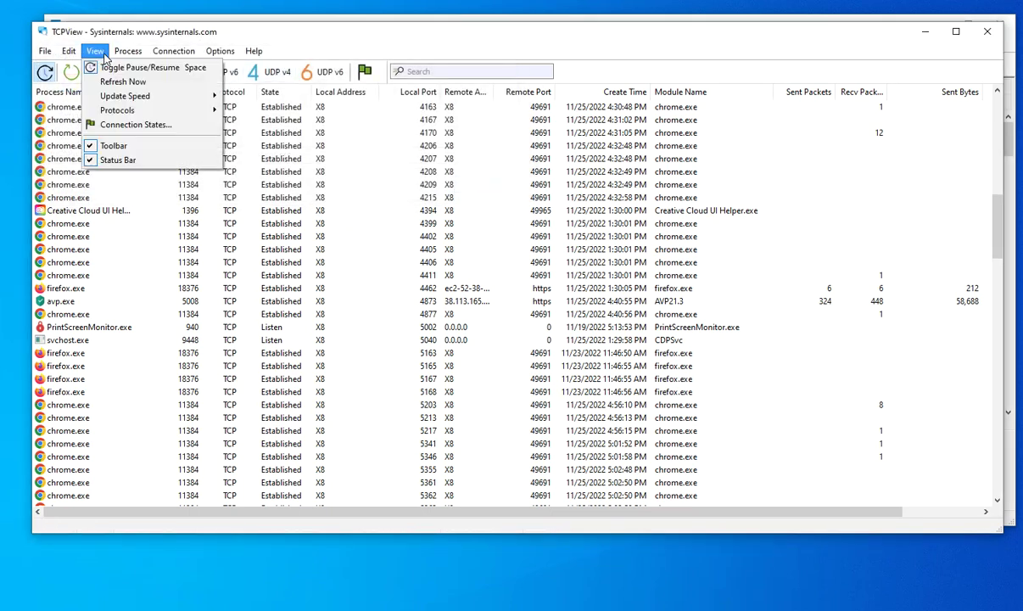
{"action": "mouse_move", "coordinate": [71, 58]}
{"action": "mouse_move", "coordinate": [127, 51]}
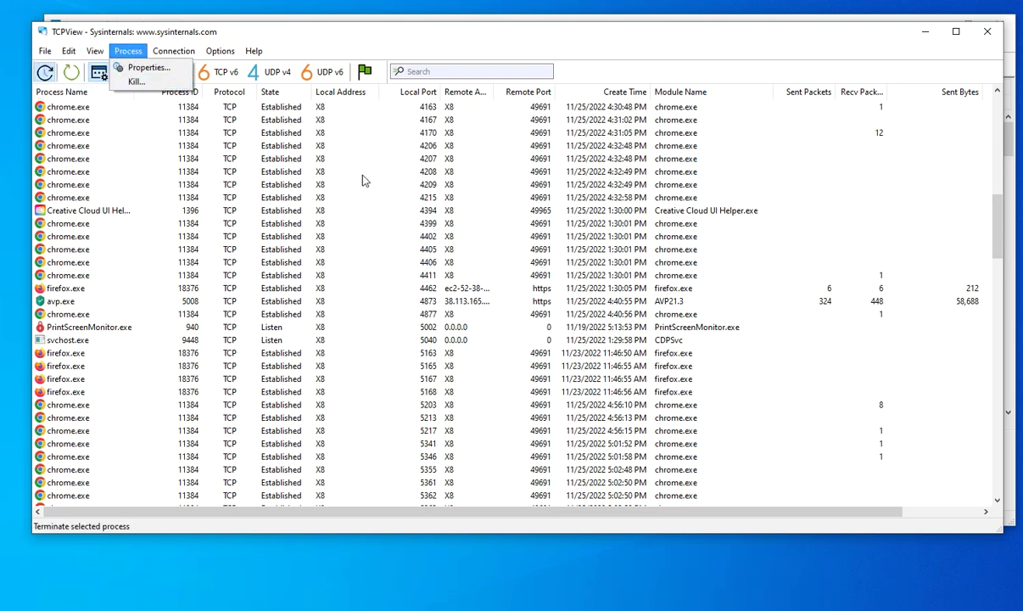
{"action": "left_click", "coordinate": [244, 209]}
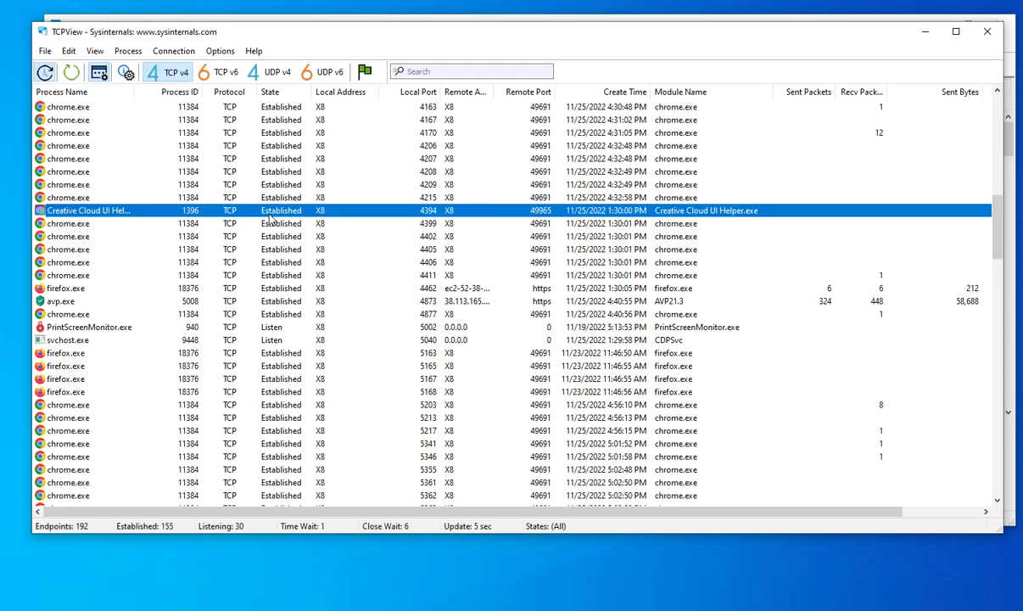
{"action": "left_click", "coordinate": [128, 75]}
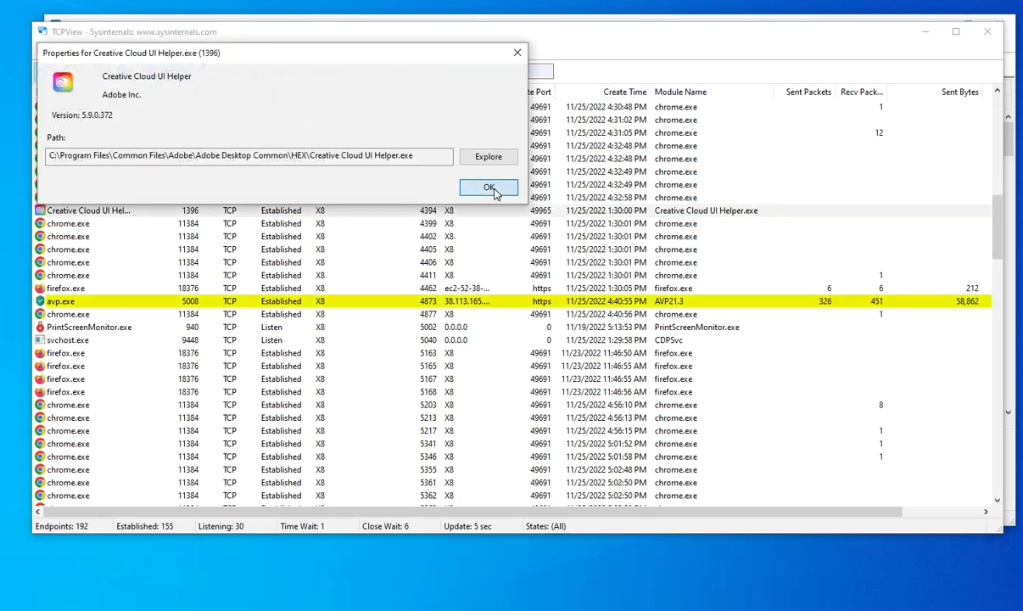
{"action": "left_click", "coordinate": [490, 188]}
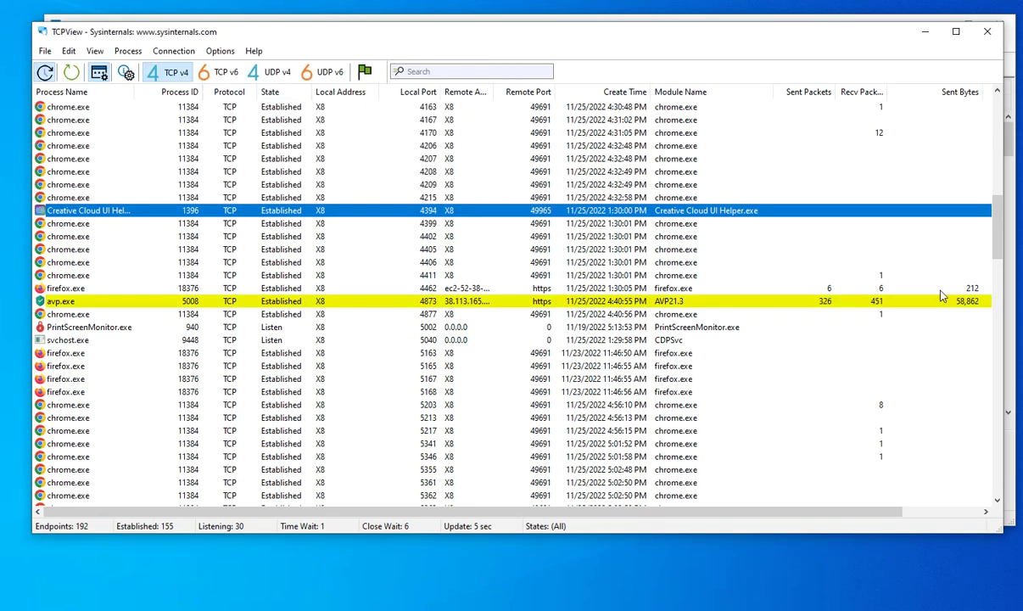
Review the process commands and display options, then reopen the Creative Cloud UI Helper.exe properties to check its path and close them.
{"action": "left_click", "coordinate": [127, 51]}
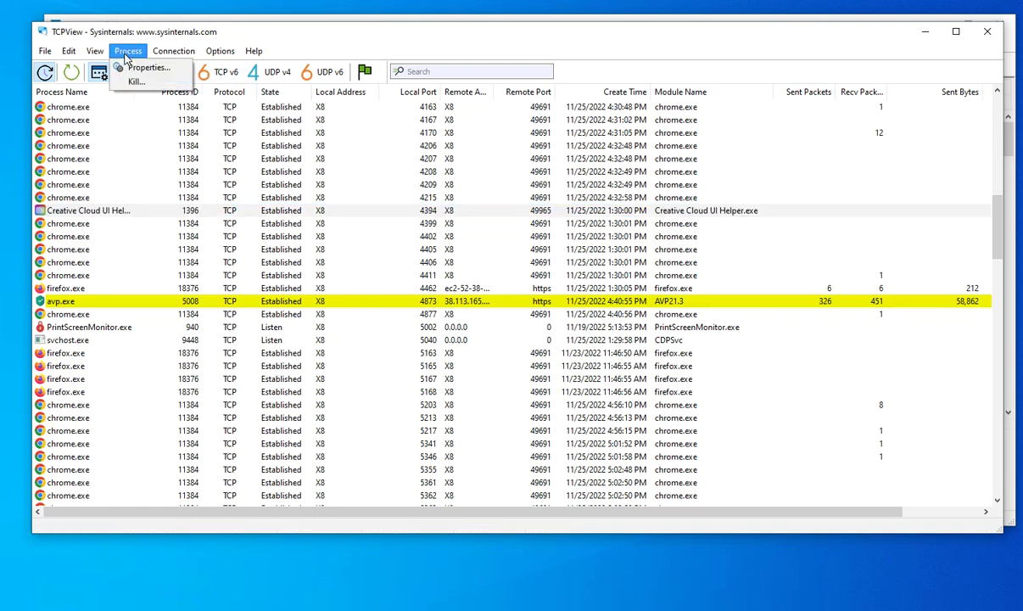
{"action": "mouse_move", "coordinate": [206, 54]}
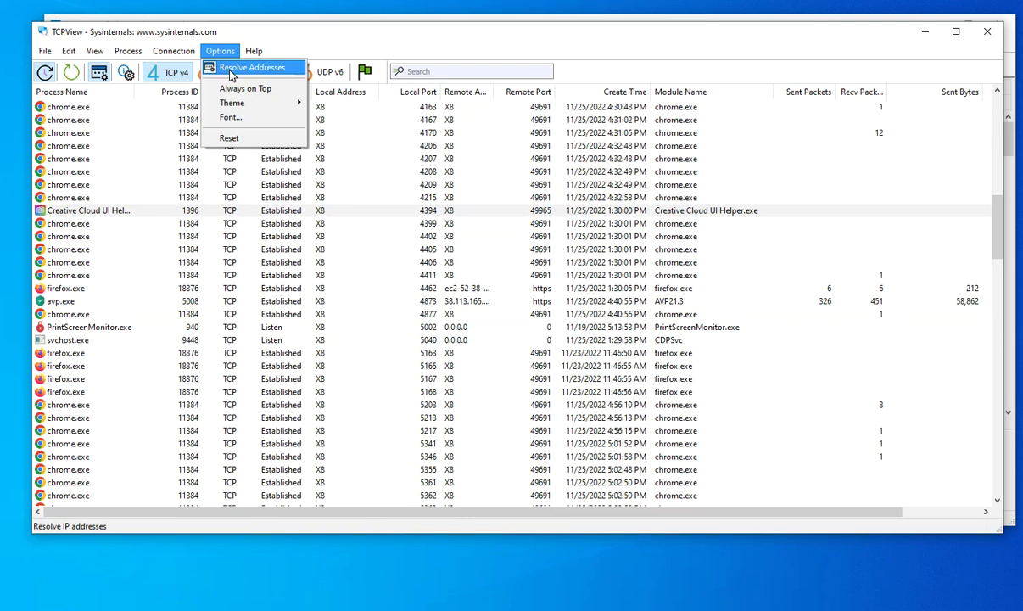
{"action": "mouse_move", "coordinate": [126, 60]}
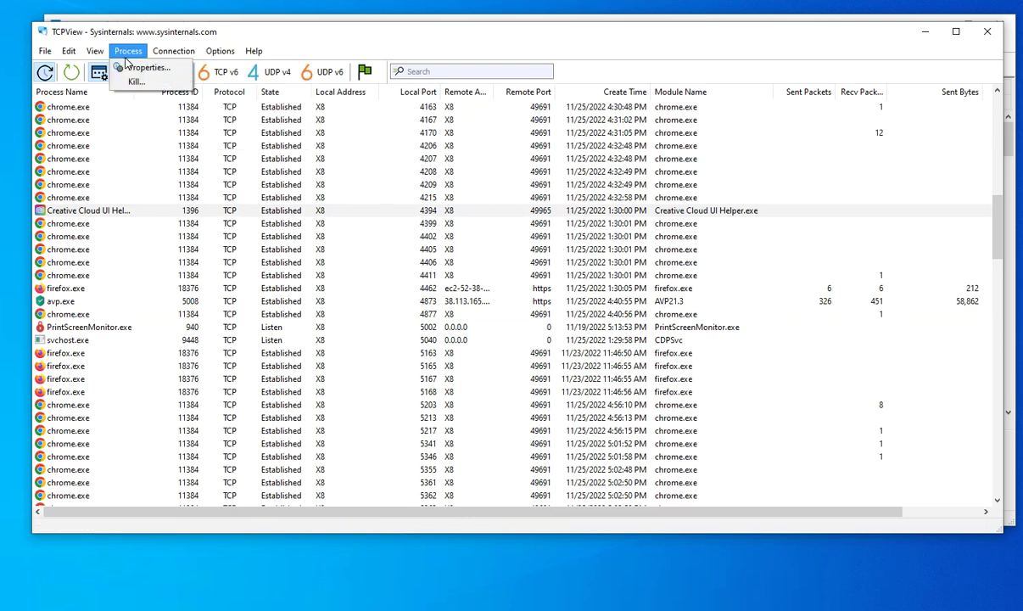
{"action": "left_click", "coordinate": [132, 68]}
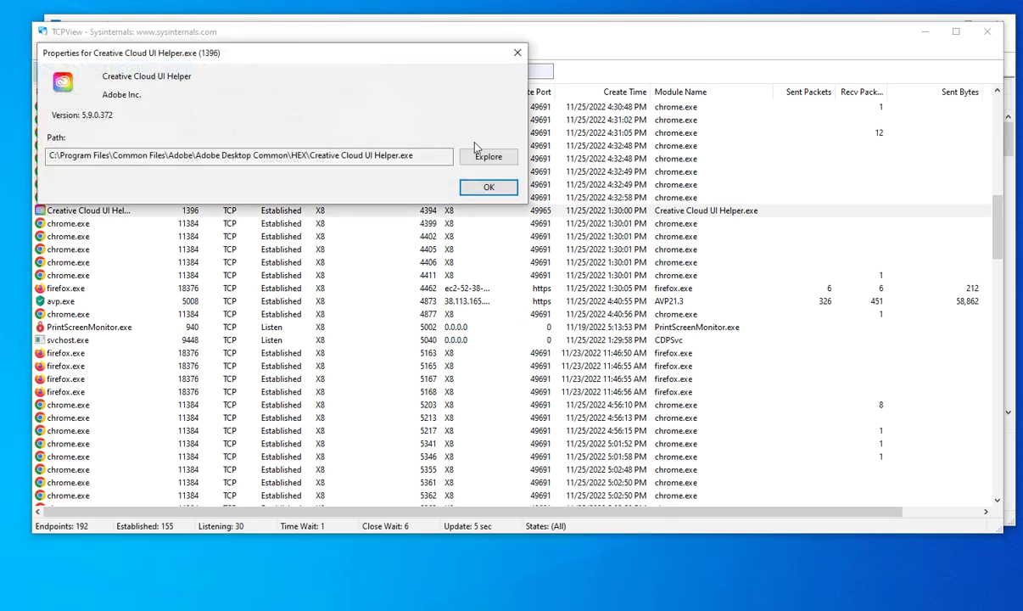
{"action": "left_click", "coordinate": [517, 54]}
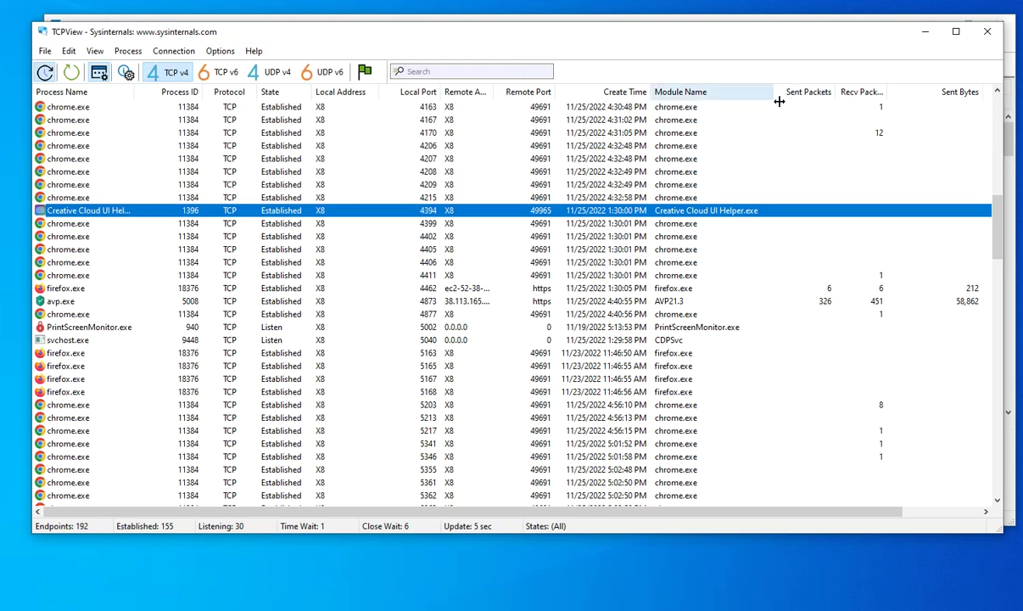
Narrow the Module Name, Local Address, Recv Packets, Sent Bytes and Recv Bytes columns so that all columns fit in the window.
{"action": "left_click_drag", "start_coordinate": [776, 94], "coordinate": [734, 108]}
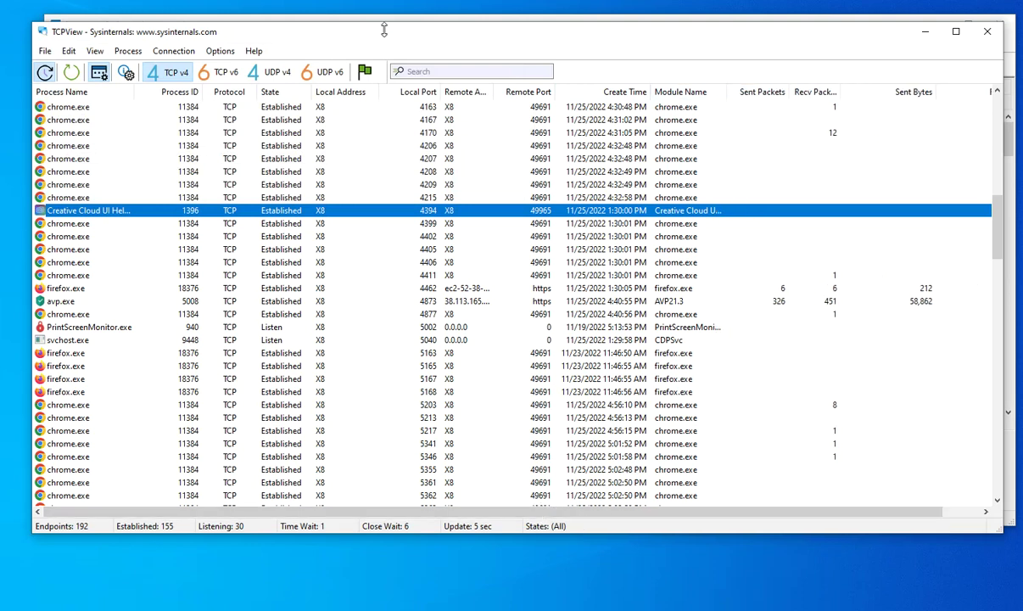
{"action": "left_click_drag", "start_coordinate": [383, 93], "coordinate": [354, 103]}
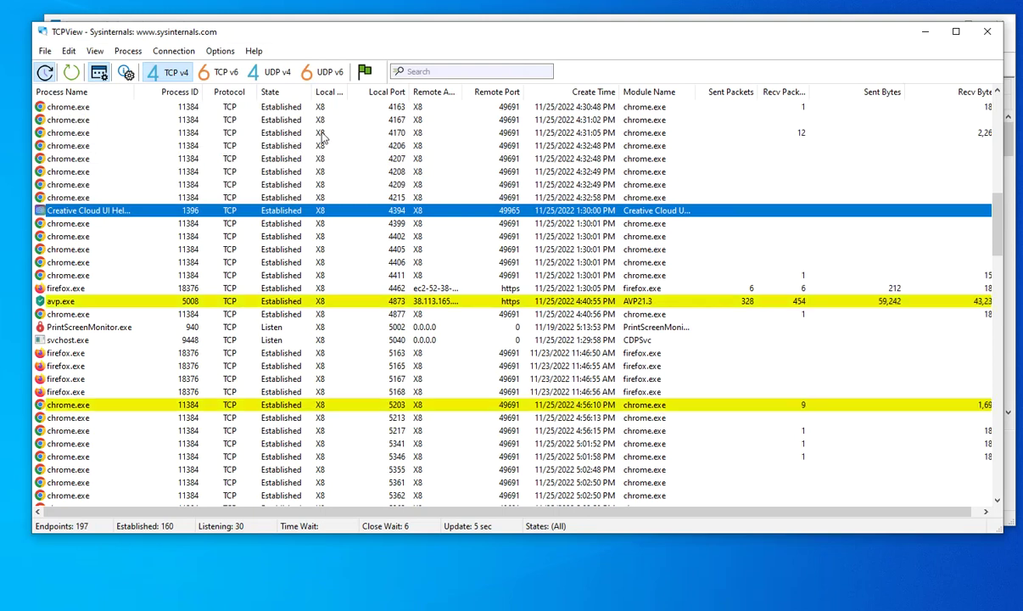
{"action": "left_click", "coordinate": [276, 120]}
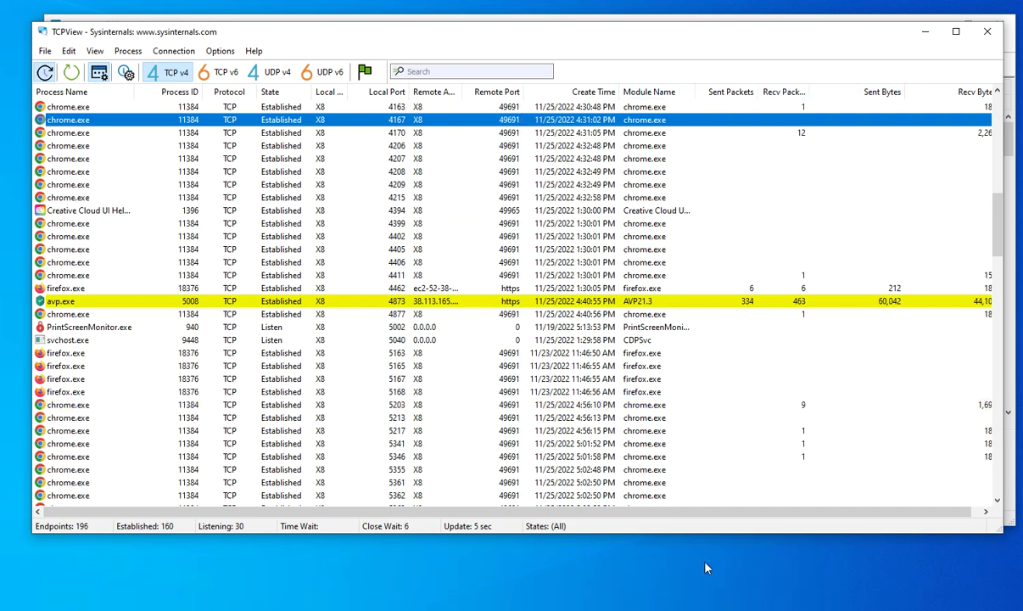
{"action": "scroll", "coordinate": [643, 518], "scroll_direction": "right", "scroll_amount": 1}
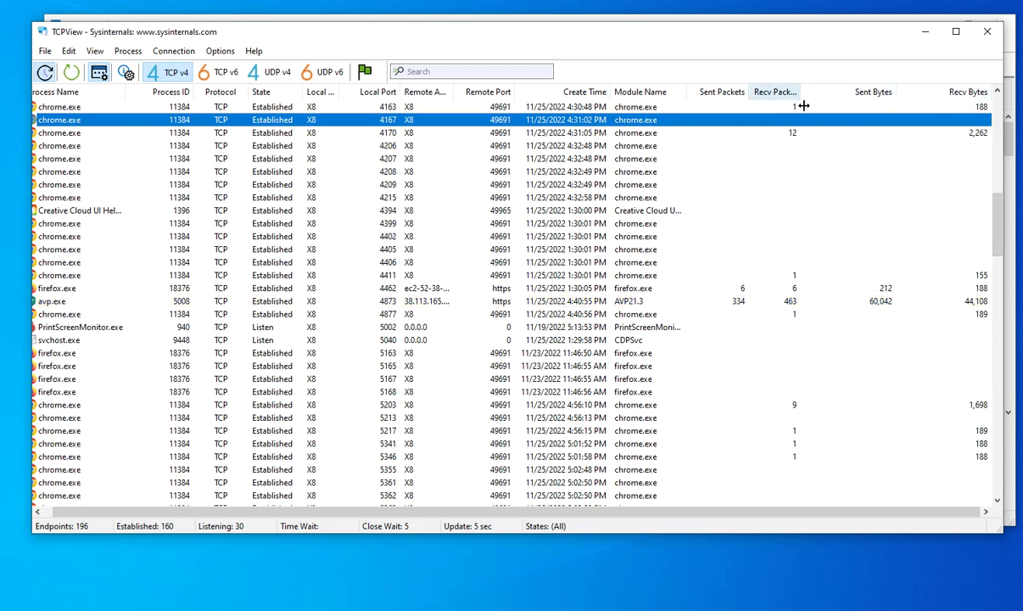
{"action": "left_click_drag", "start_coordinate": [795, 99], "coordinate": [786, 100]}
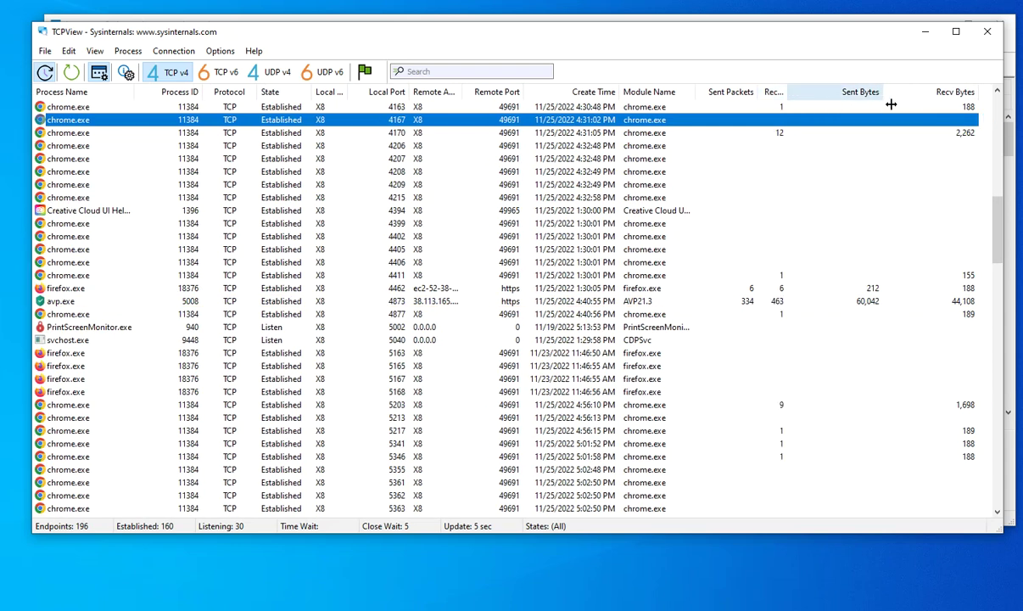
{"action": "left_click_drag", "start_coordinate": [891, 103], "coordinate": [843, 108]}
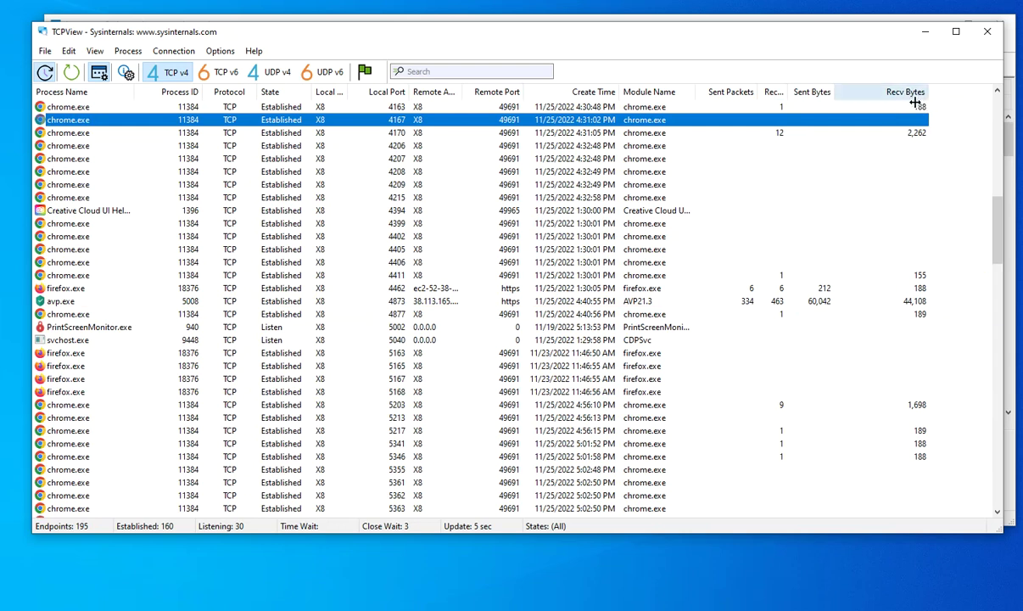
{"action": "left_click_drag", "start_coordinate": [934, 101], "coordinate": [897, 102]}
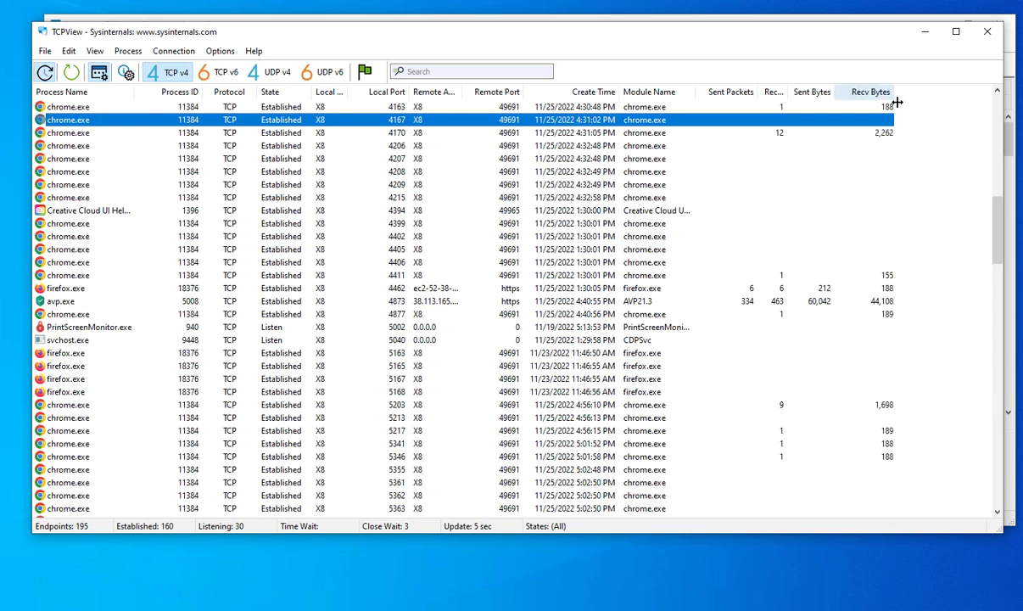
Look down the list for the OUTLOOK.EXE connection and select it.
{"action": "left_click", "coordinate": [82, 161]}
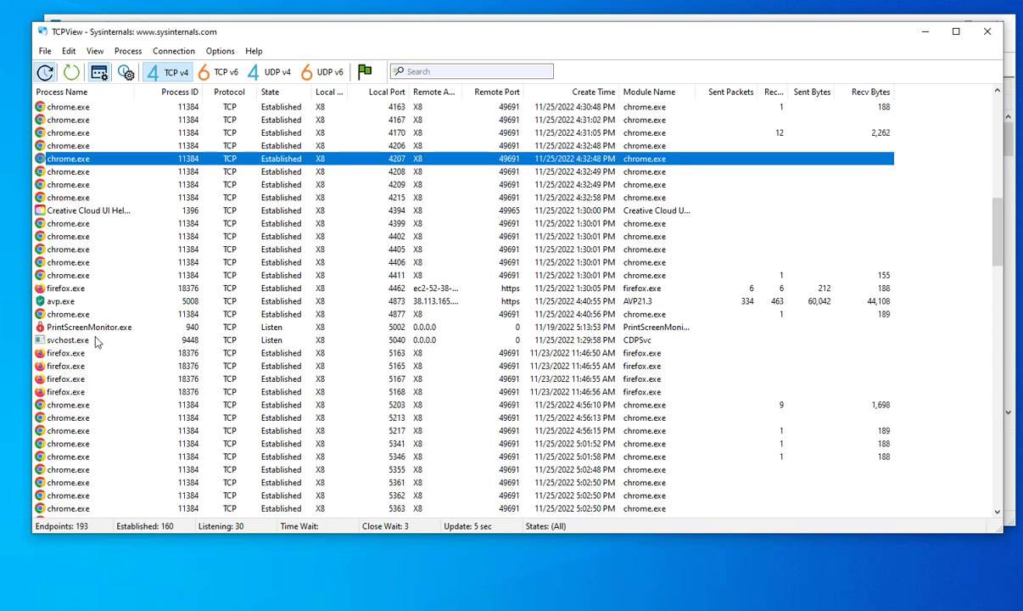
{"action": "scroll", "coordinate": [142, 371], "scroll_direction": "down", "scroll_amount": 3}
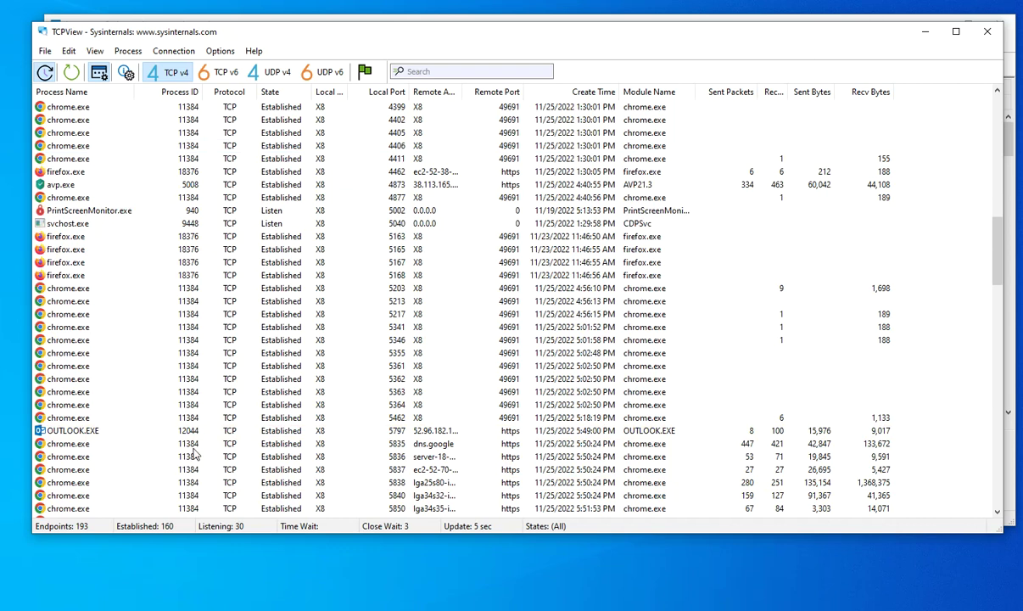
{"action": "left_click", "coordinate": [99, 431]}
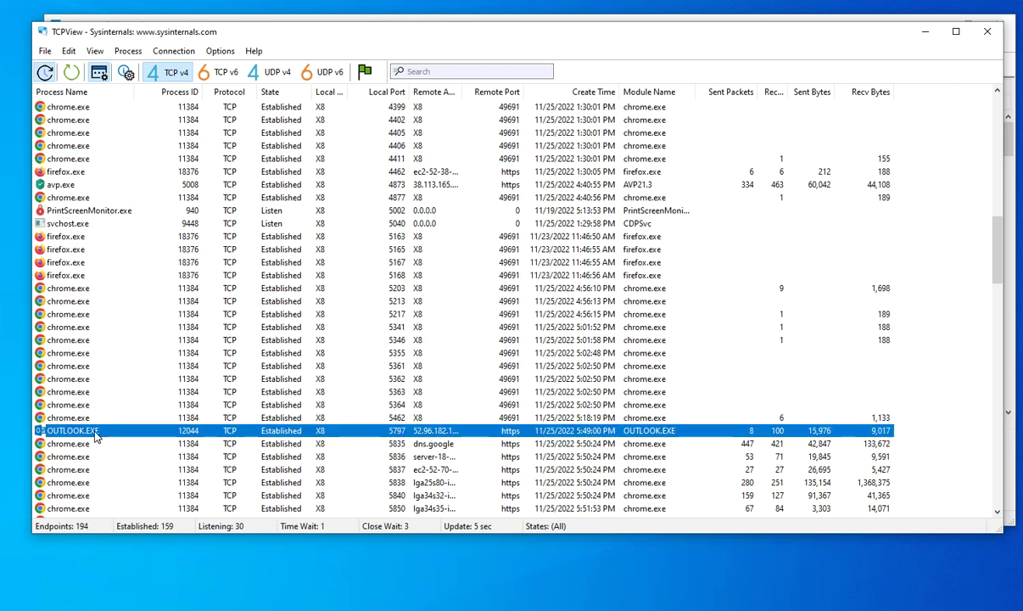
View the OUTLOOK.EXE process properties, highlight its path, open its containing folder, and close the folder and the properties.
{"action": "right_click", "coordinate": [88, 437]}
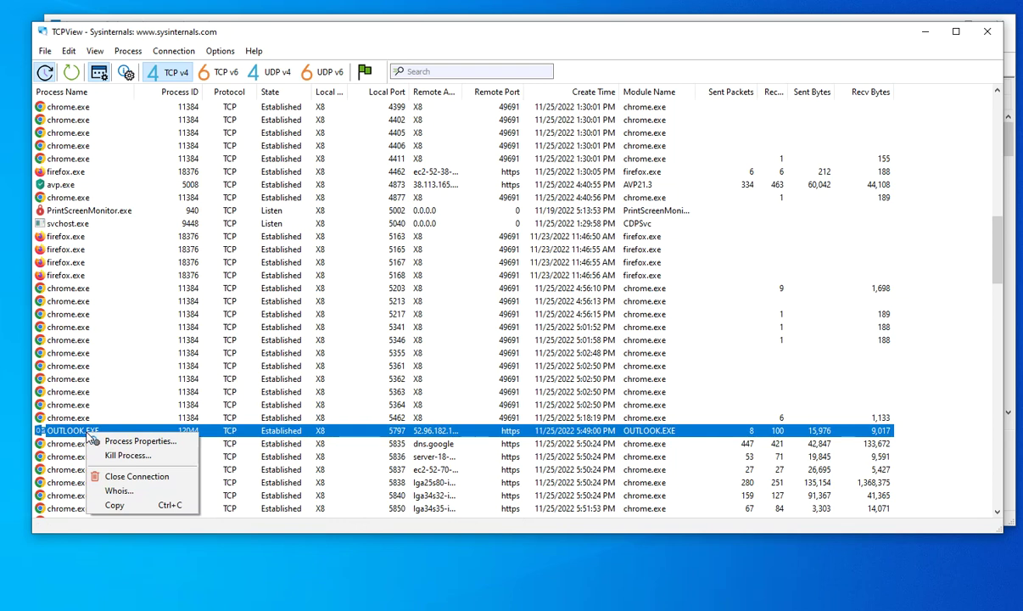
{"action": "left_click", "coordinate": [146, 443]}
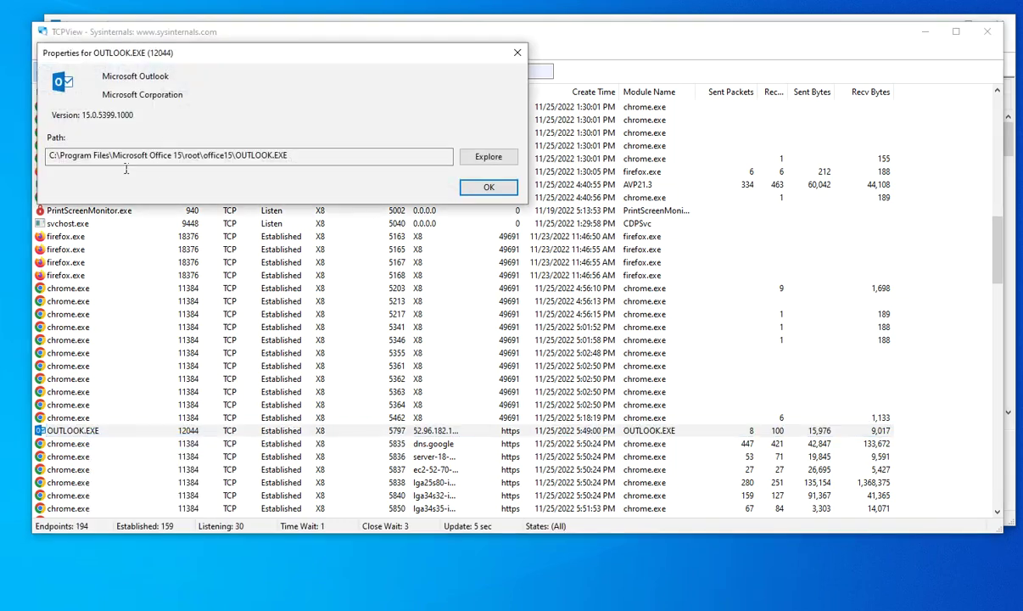
{"action": "left_click_drag", "start_coordinate": [281, 161], "coordinate": [15, 164]}
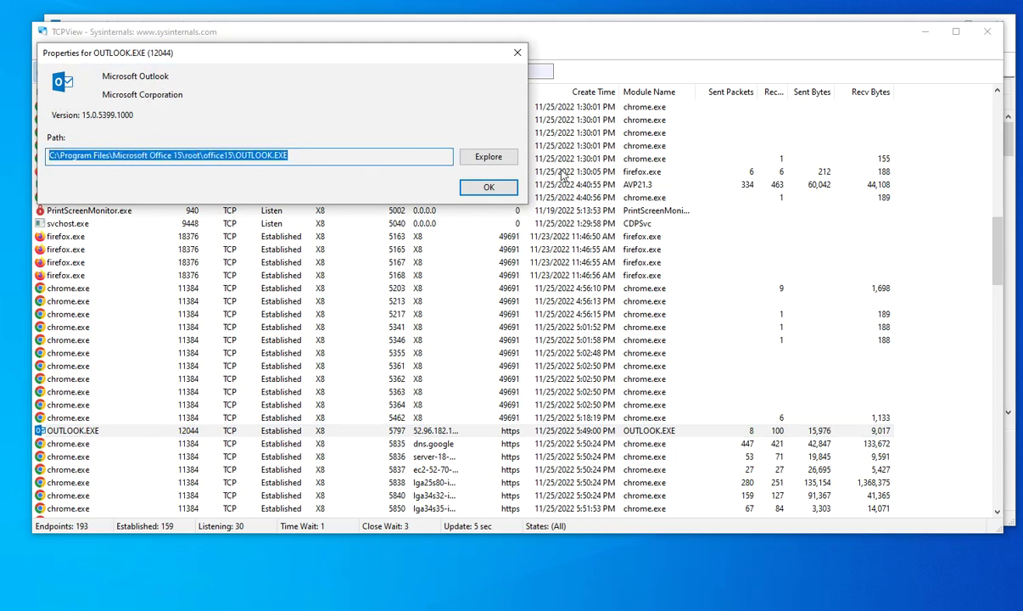
{"action": "left_click", "coordinate": [485, 159]}
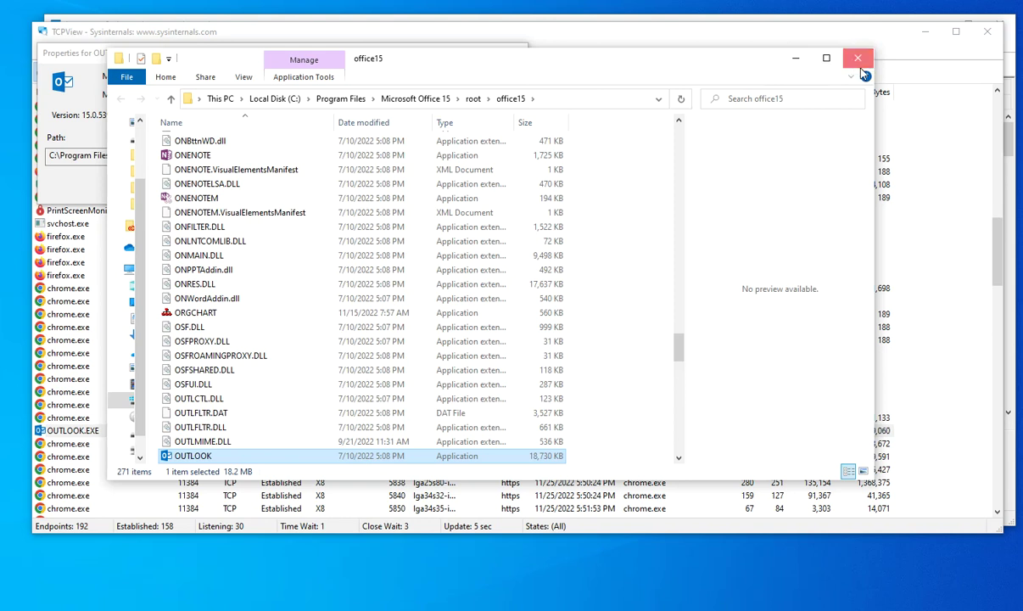
{"action": "left_click", "coordinate": [860, 66]}
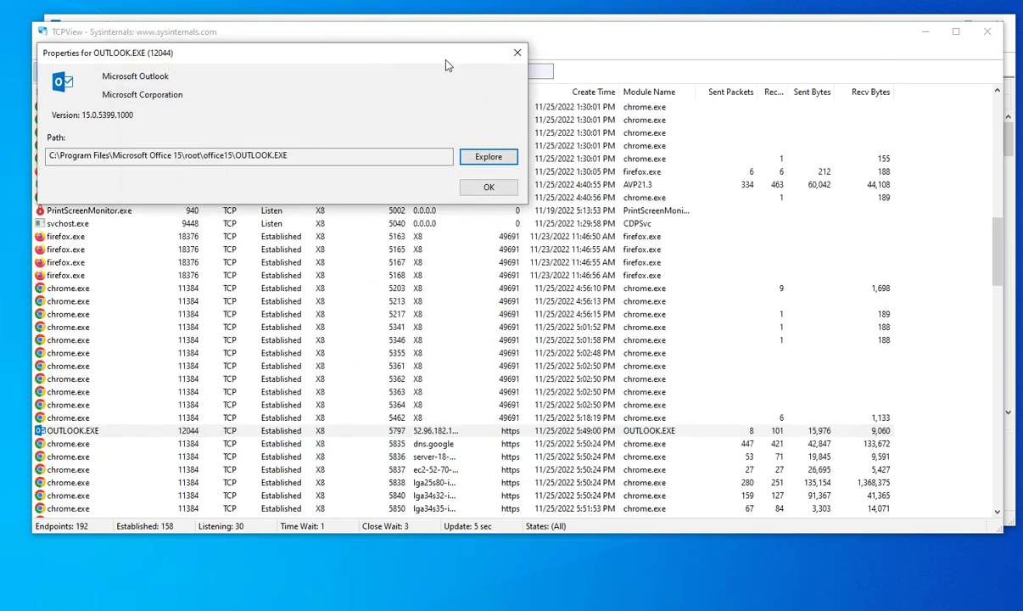
{"action": "left_click", "coordinate": [518, 54]}
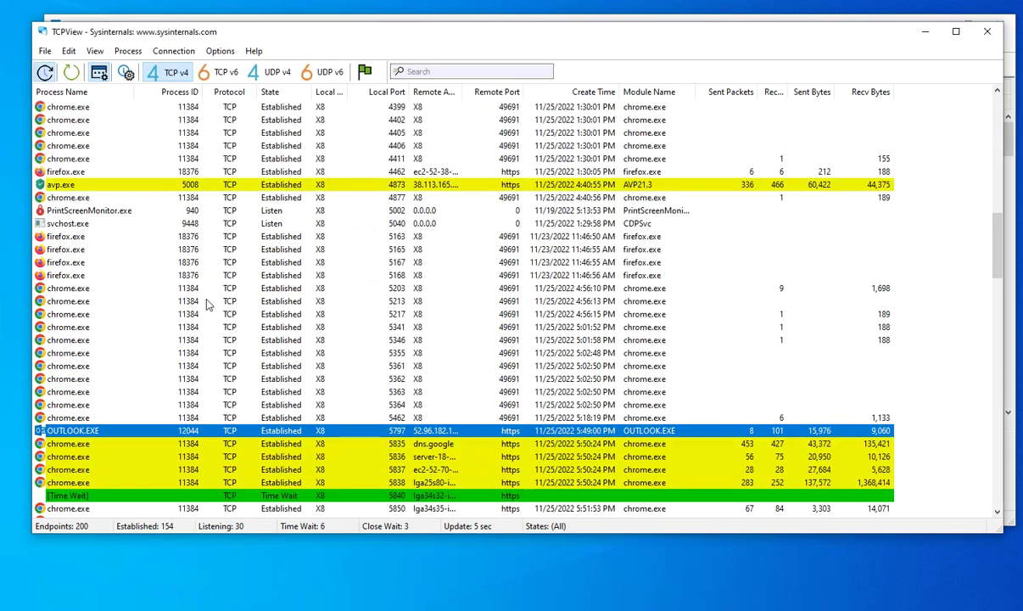
Reopen the properties of the selected OUTLOOK.EXE process and close them again.
{"action": "left_click", "coordinate": [125, 73]}
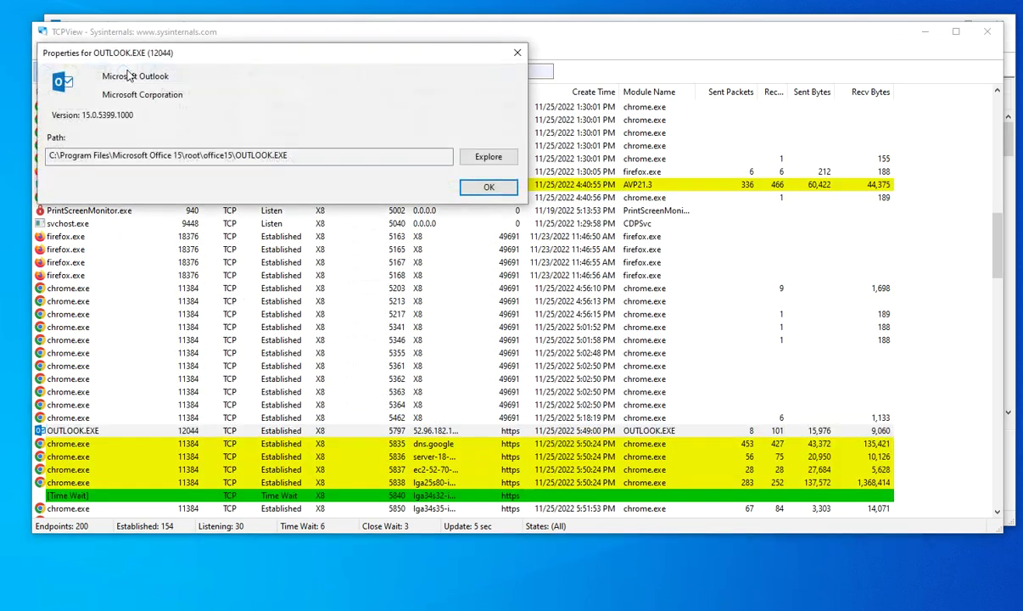
{"action": "left_click", "coordinate": [488, 187]}
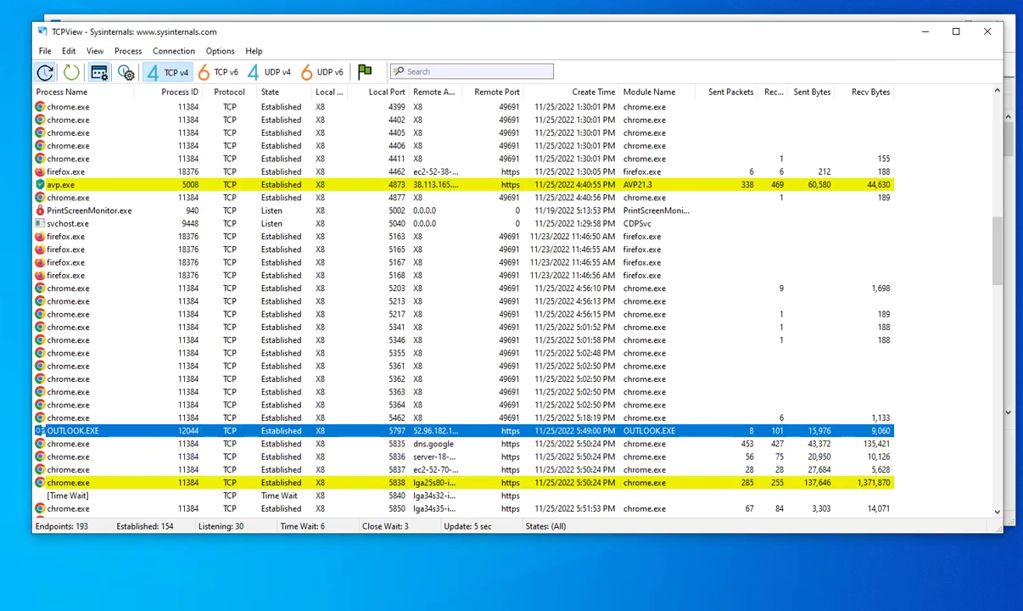
{"action": "left_click", "coordinate": [662, 594]}
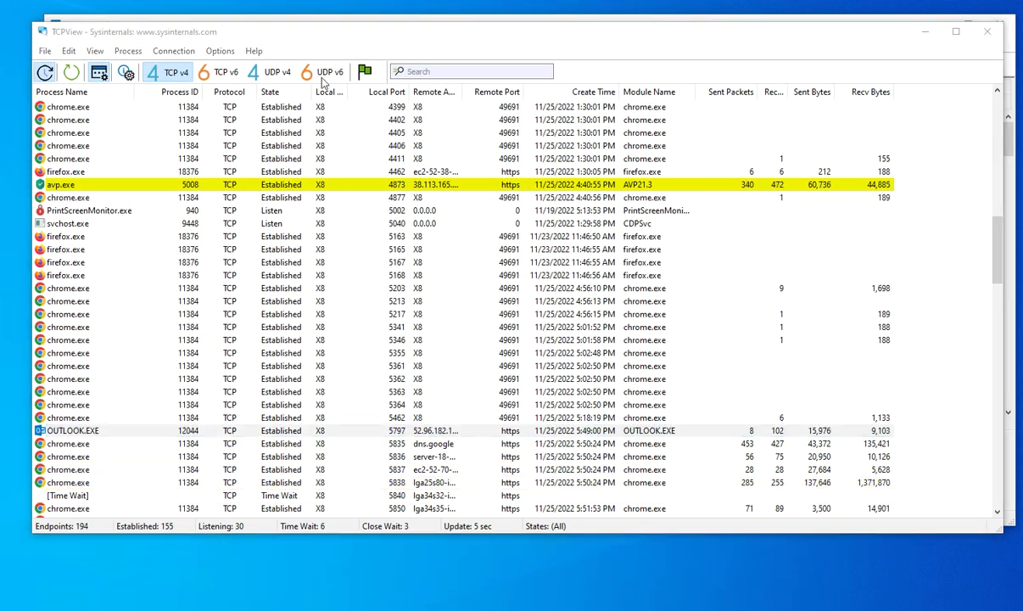
Limit the shown connection states to Listen and Established, and look through the filtered connection list.
{"action": "left_click", "coordinate": [365, 73]}
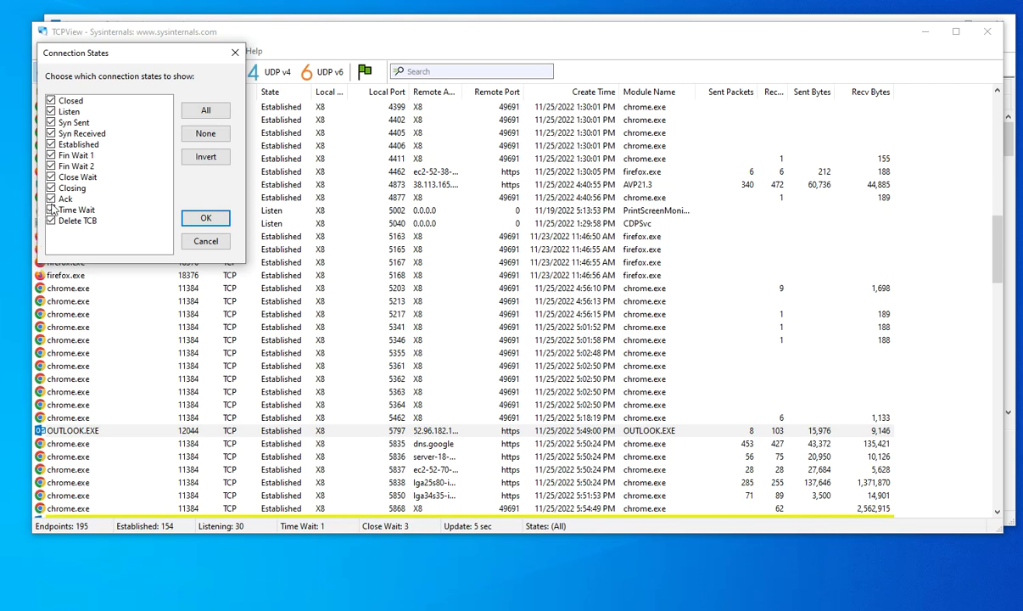
{"action": "left_click", "coordinate": [51, 123]}
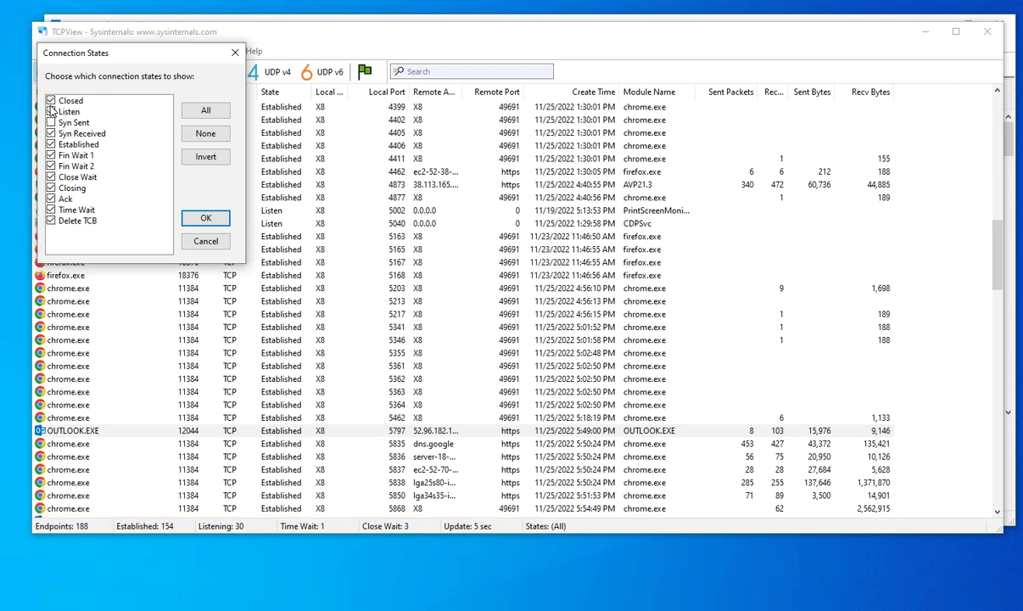
{"action": "left_click", "coordinate": [50, 102]}
{"action": "left_click", "coordinate": [51, 144]}
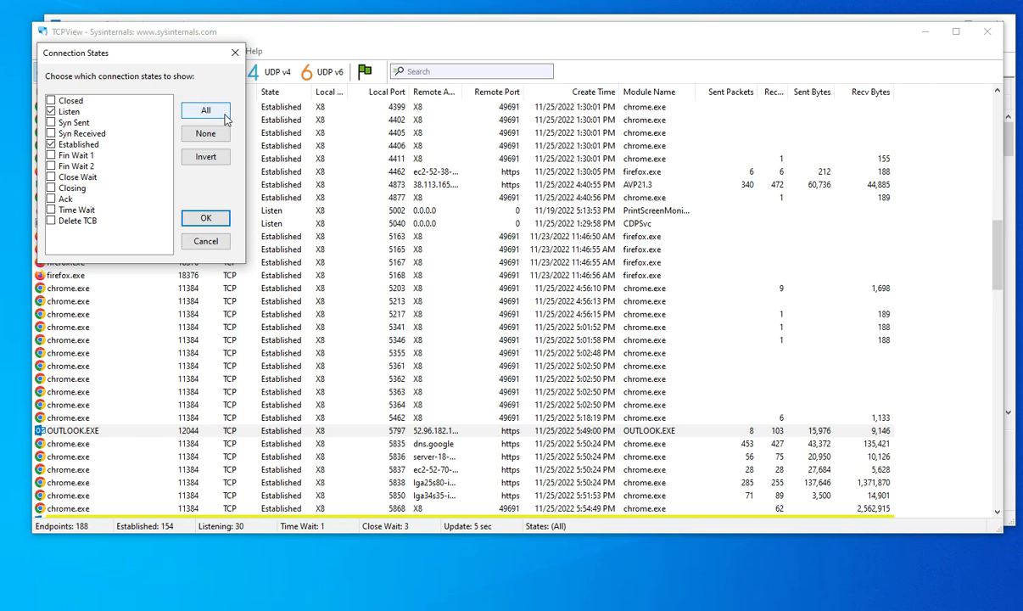
{"action": "left_click", "coordinate": [205, 218]}
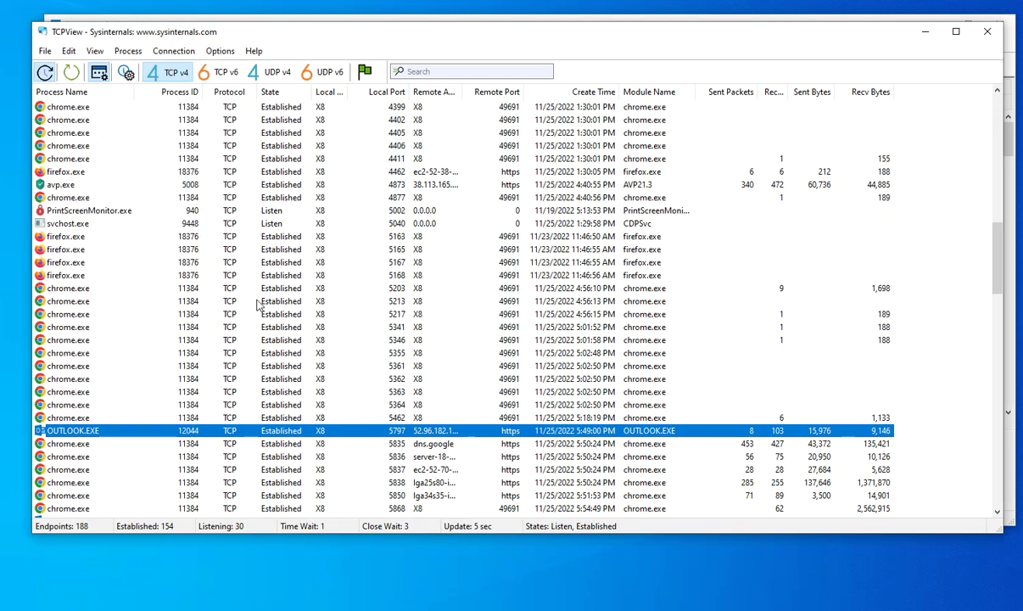
{"action": "scroll", "coordinate": [264, 276], "scroll_direction": "down", "scroll_amount": 20}
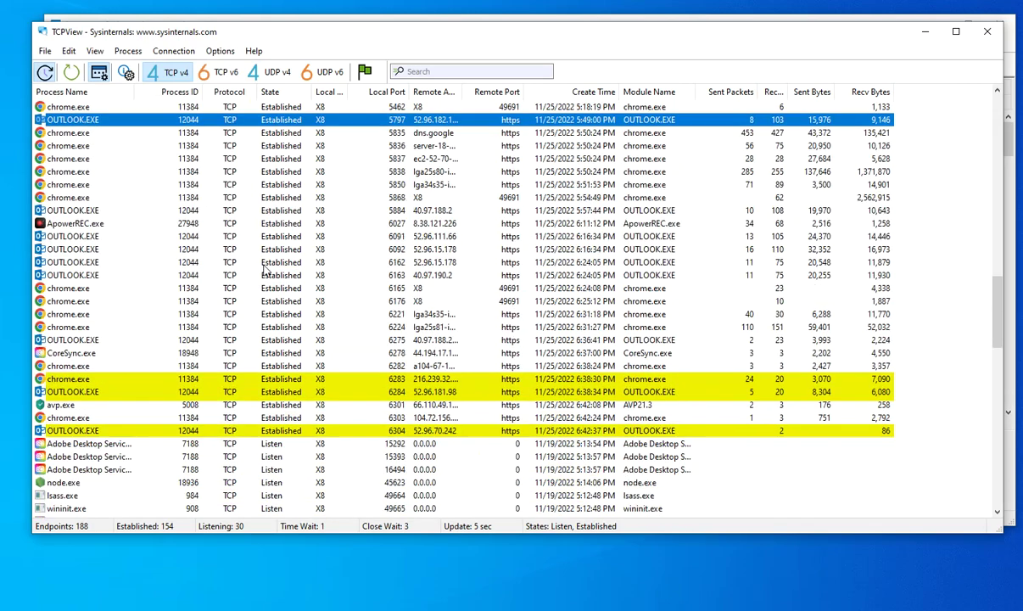
{"action": "scroll", "coordinate": [266, 267], "scroll_direction": "up", "scroll_amount": 20}
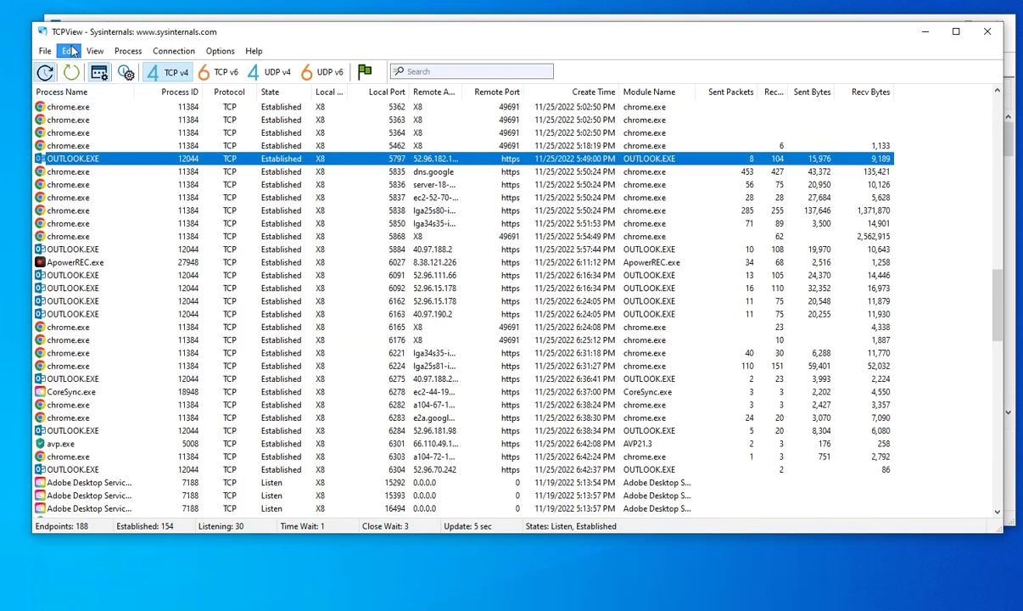
Limit the shown connection states to Listen only, and select the node.exe entry on port 45623 followed by the TermService entry on port 3389.
{"action": "left_click", "coordinate": [126, 73]}
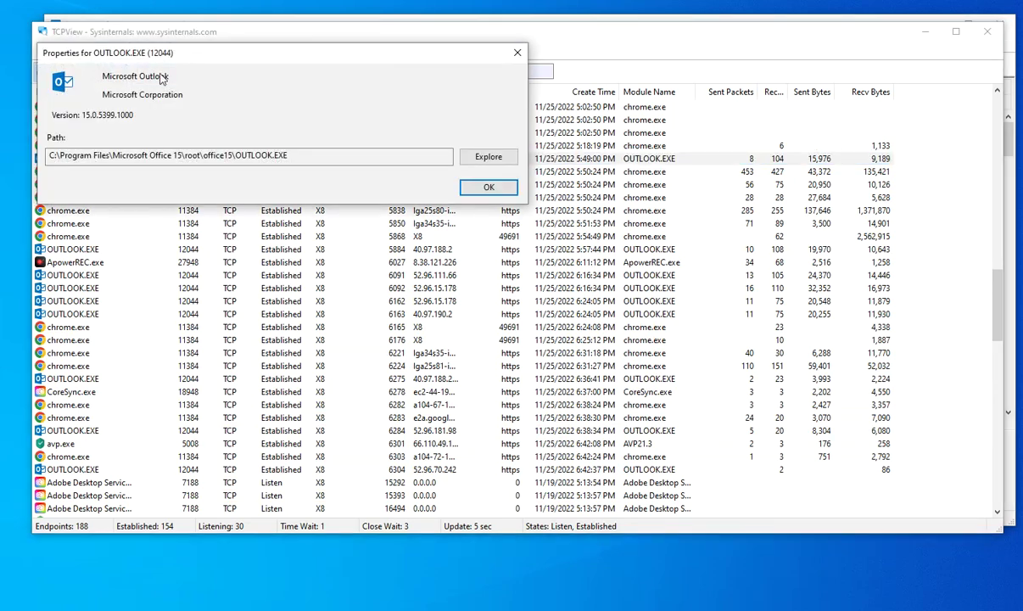
{"action": "left_click", "coordinate": [488, 188]}
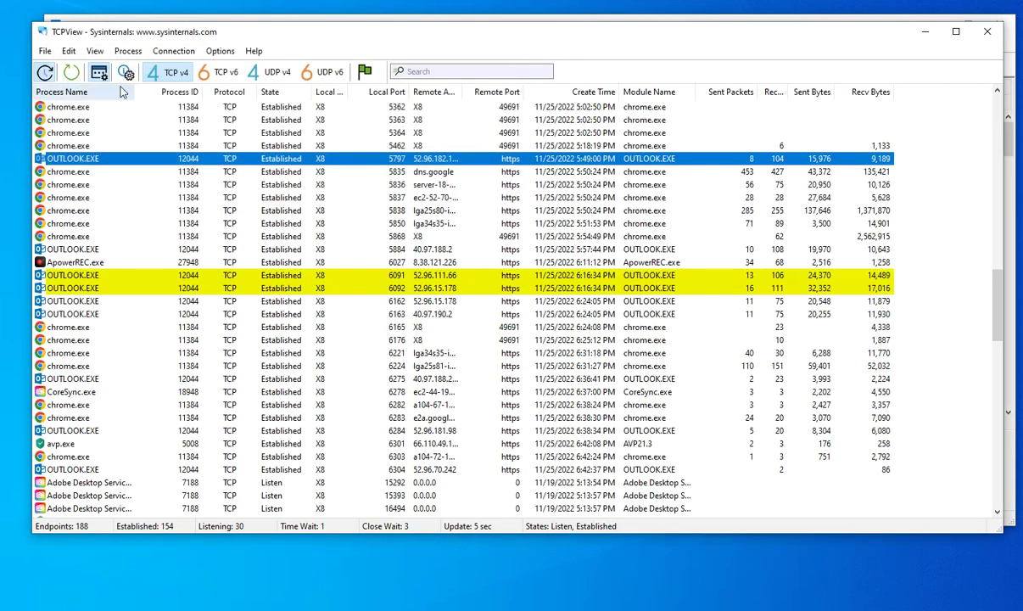
{"action": "left_click", "coordinate": [365, 72]}
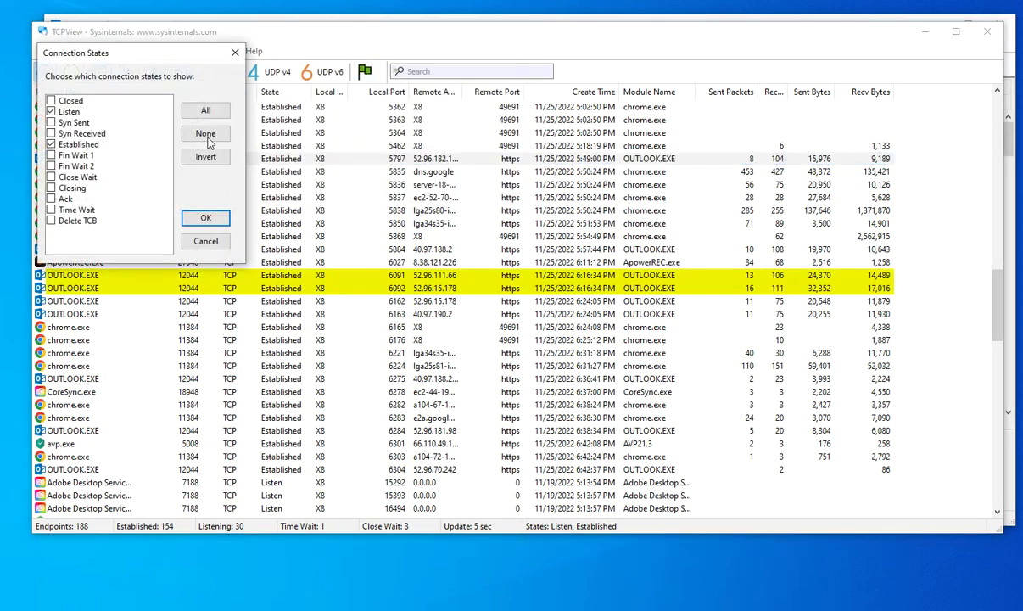
{"action": "left_click", "coordinate": [50, 145]}
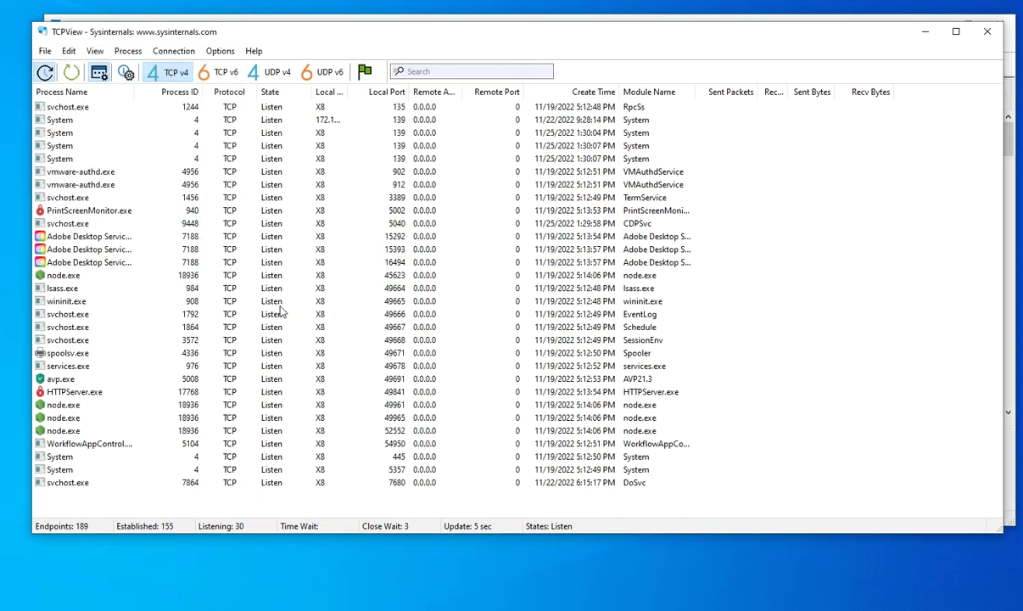
{"action": "left_click", "coordinate": [242, 273]}
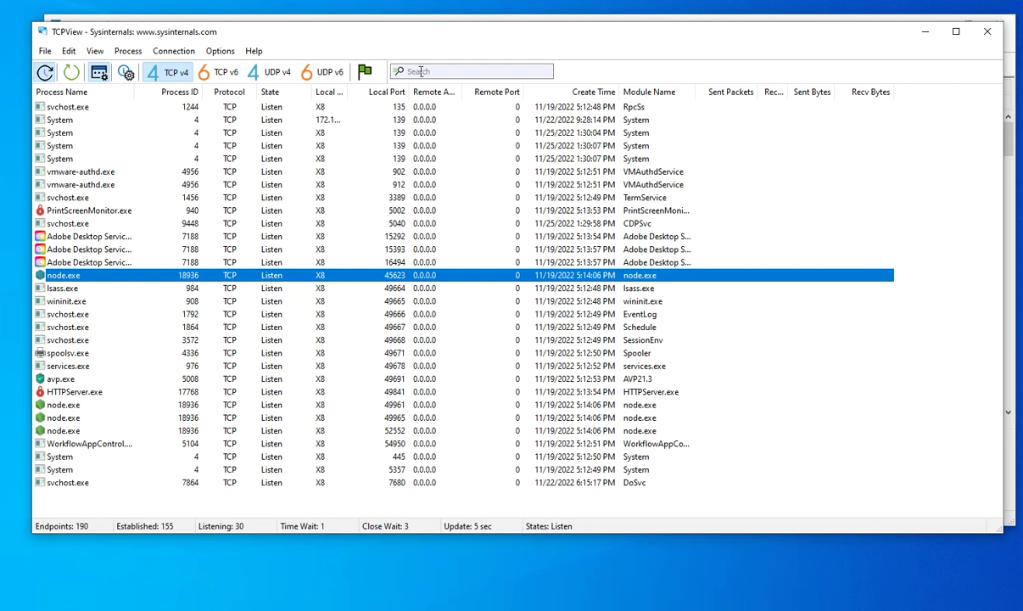
{"action": "left_click", "coordinate": [395, 197]}
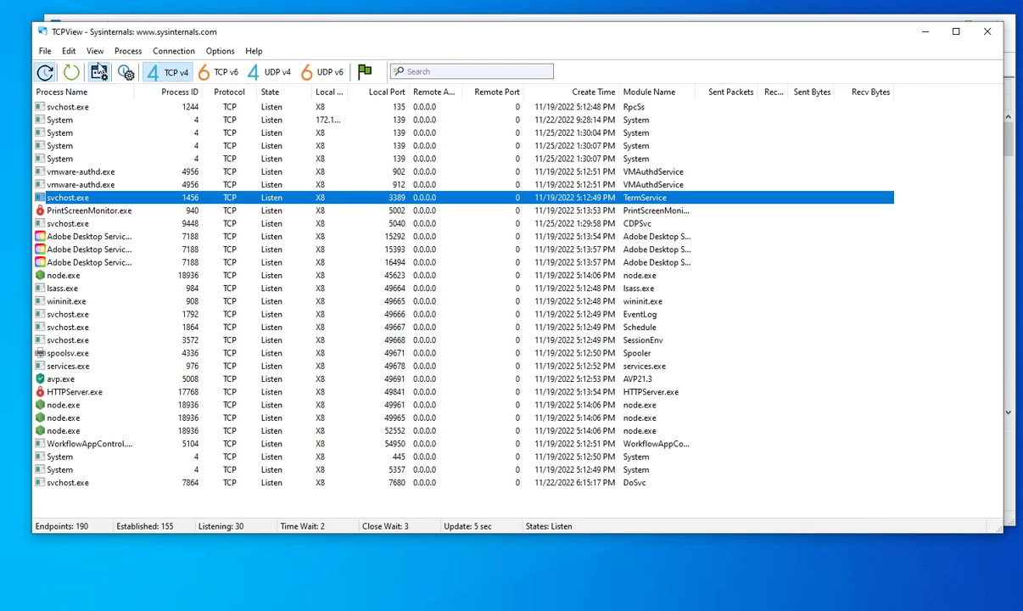
Re-enable all remaining connection states, from Closed and Syn Sent through Delete TCB, so that every state is shown.
{"action": "left_click", "coordinate": [365, 72]}
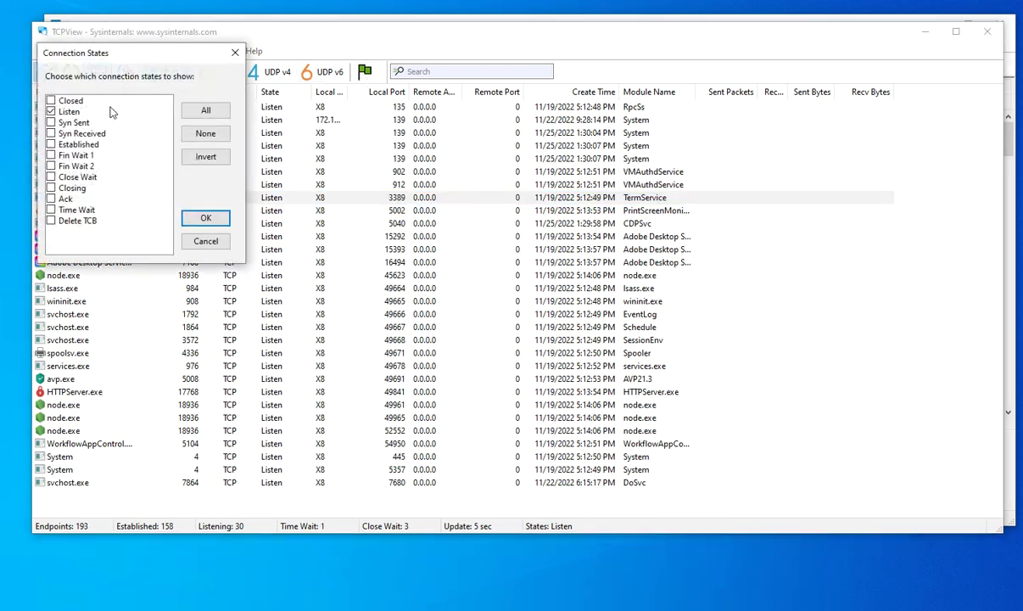
{"action": "left_click", "coordinate": [51, 100]}
{"action": "left_click", "coordinate": [51, 123]}
{"action": "left_click", "coordinate": [51, 133]}
{"action": "left_click", "coordinate": [51, 144]}
{"action": "left_click", "coordinate": [51, 156]}
{"action": "left_click", "coordinate": [51, 166]}
{"action": "left_click", "coordinate": [51, 178]}
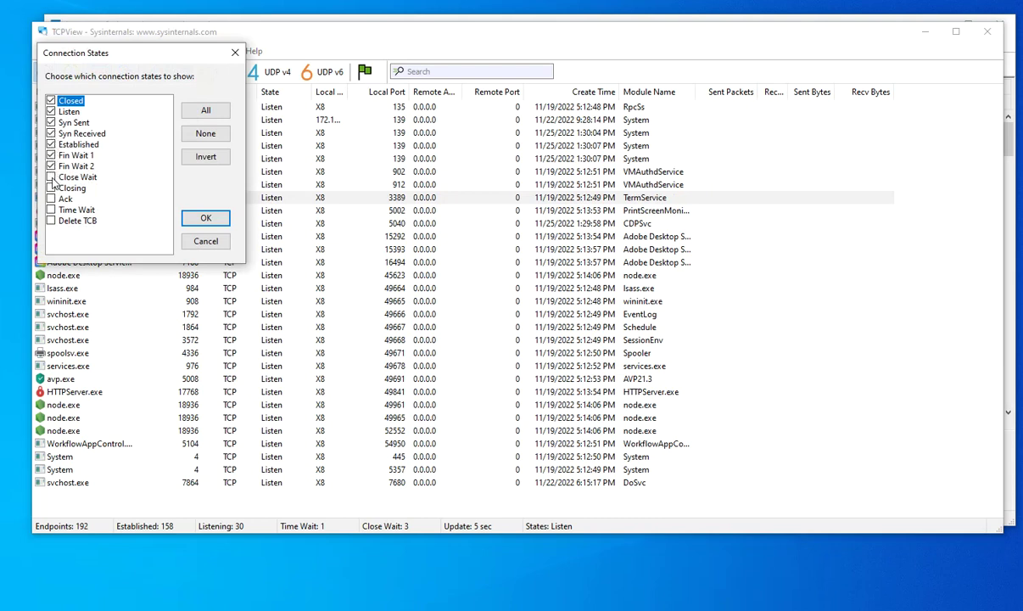
{"action": "left_click", "coordinate": [51, 188]}
{"action": "left_click", "coordinate": [51, 198]}
{"action": "left_click", "coordinate": [51, 209]}
{"action": "left_click", "coordinate": [51, 220]}
{"action": "left_click", "coordinate": [205, 218]}
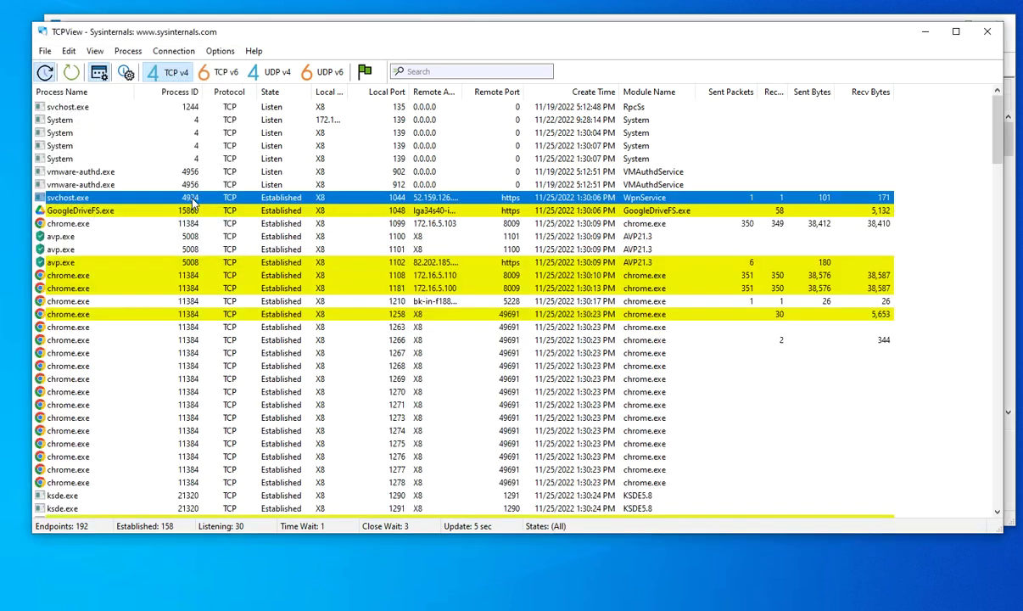